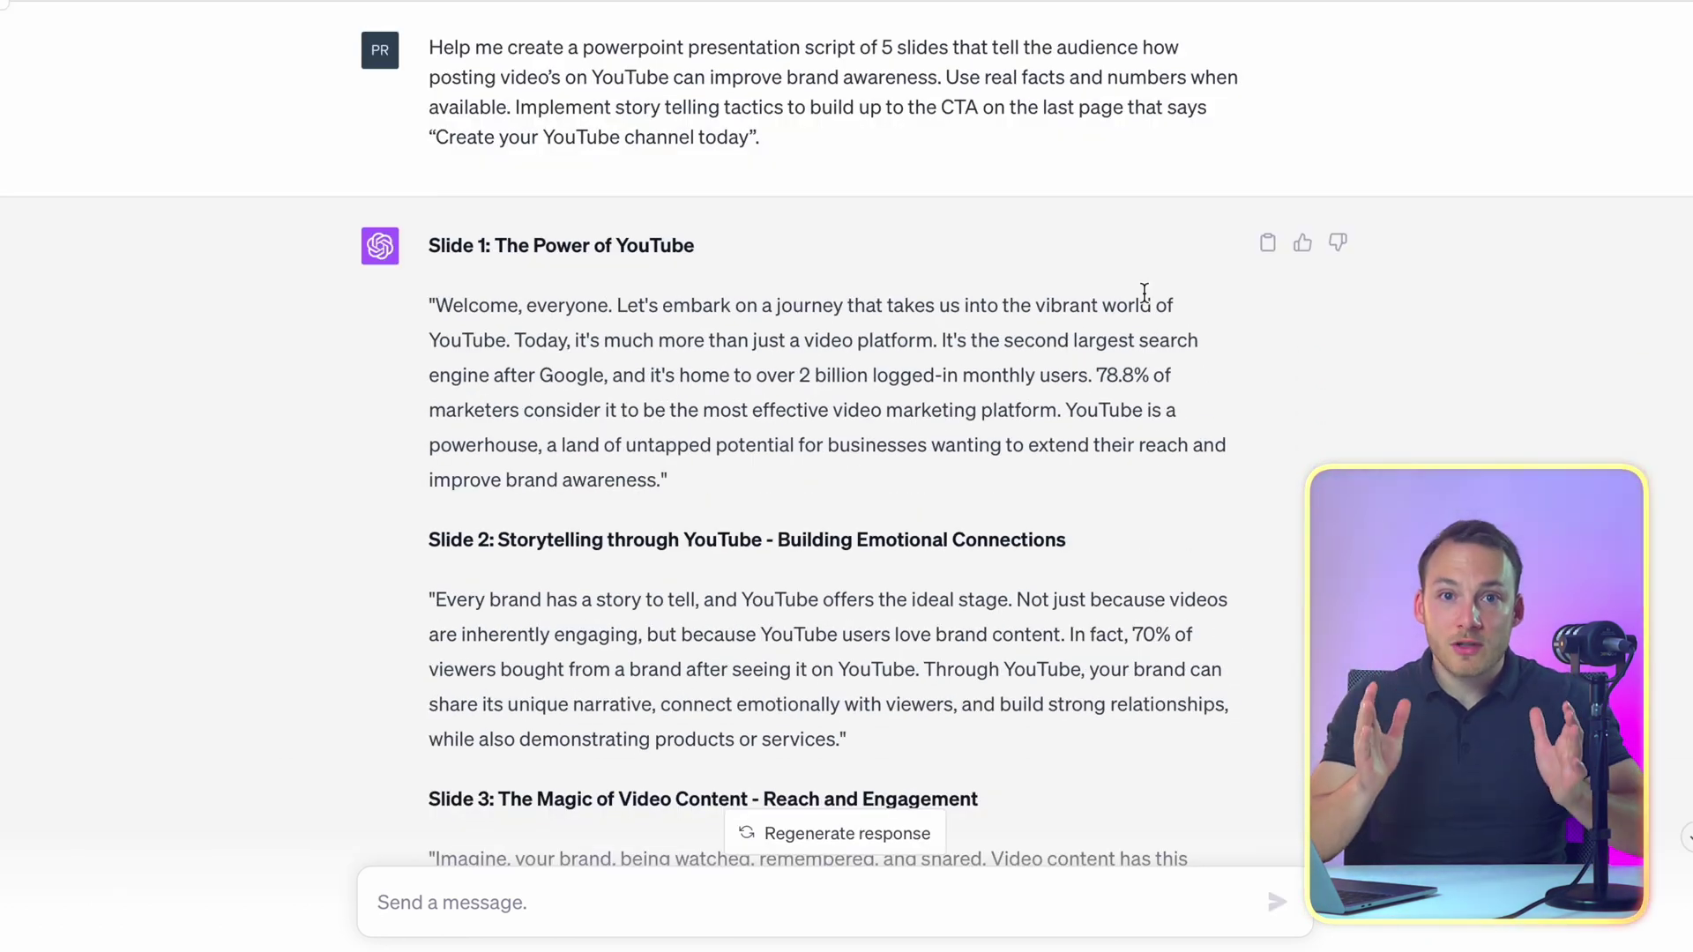
Step: Scroll down ChatGPT's reply past the middle slides to the Slide 5 call to action
{"action": "scroll", "coordinate": [1144, 292], "scroll_direction": "down", "scroll_amount": 3}
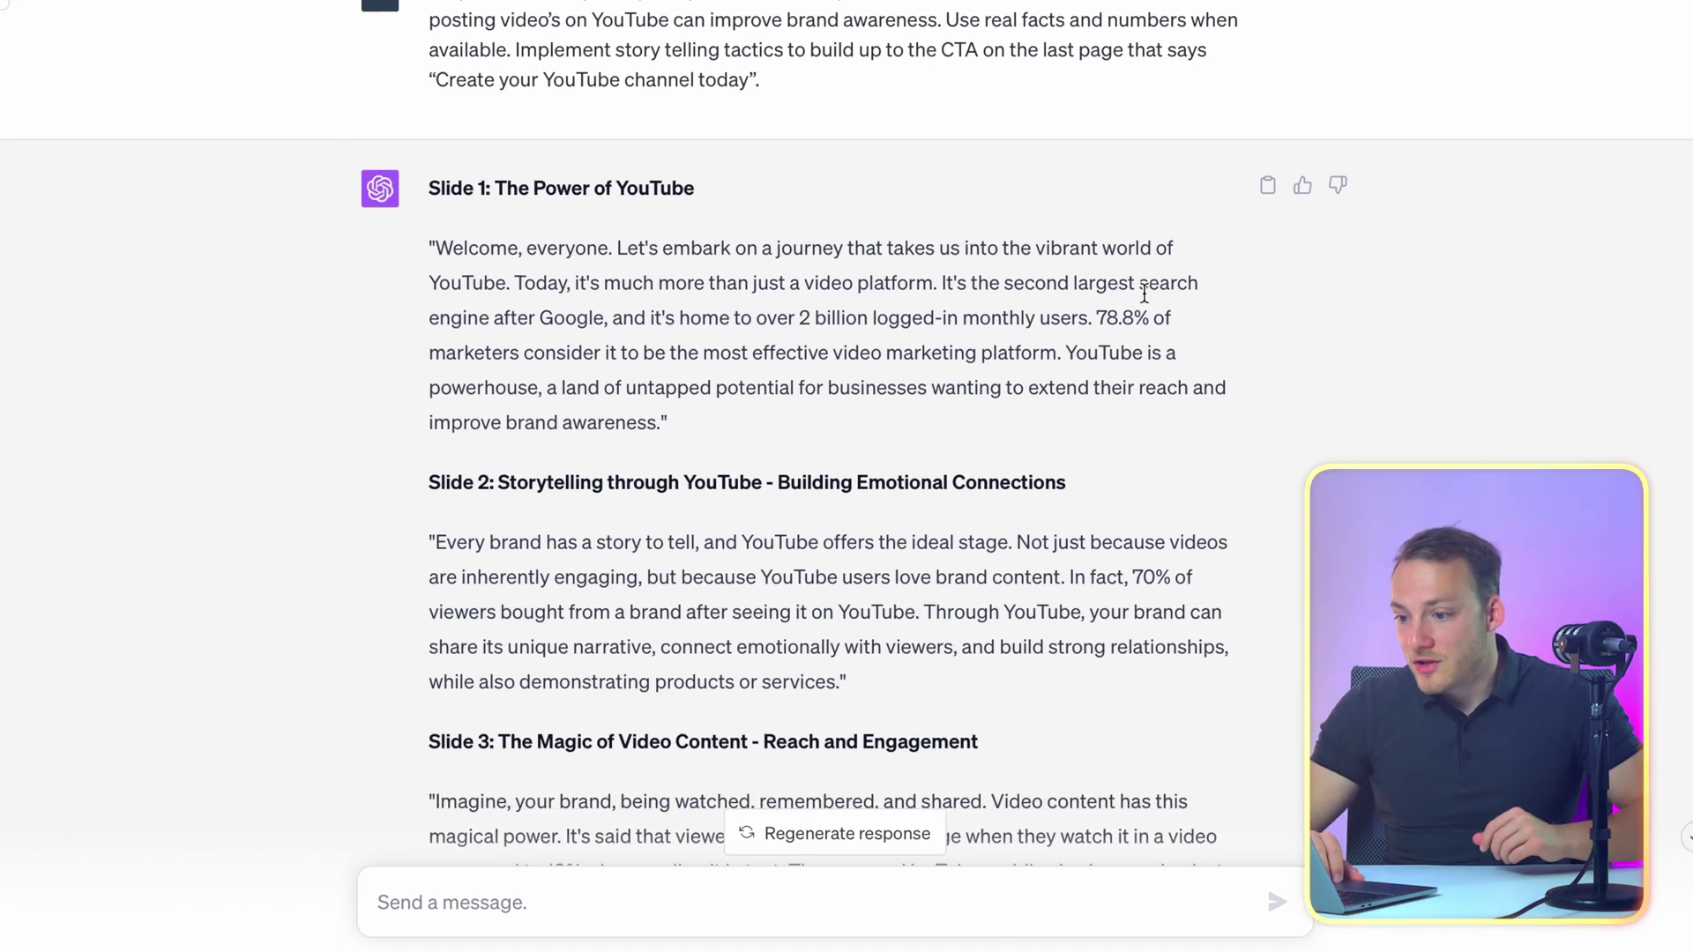
{"action": "scroll", "coordinate": [1144, 292], "scroll_direction": "down", "scroll_amount": 3}
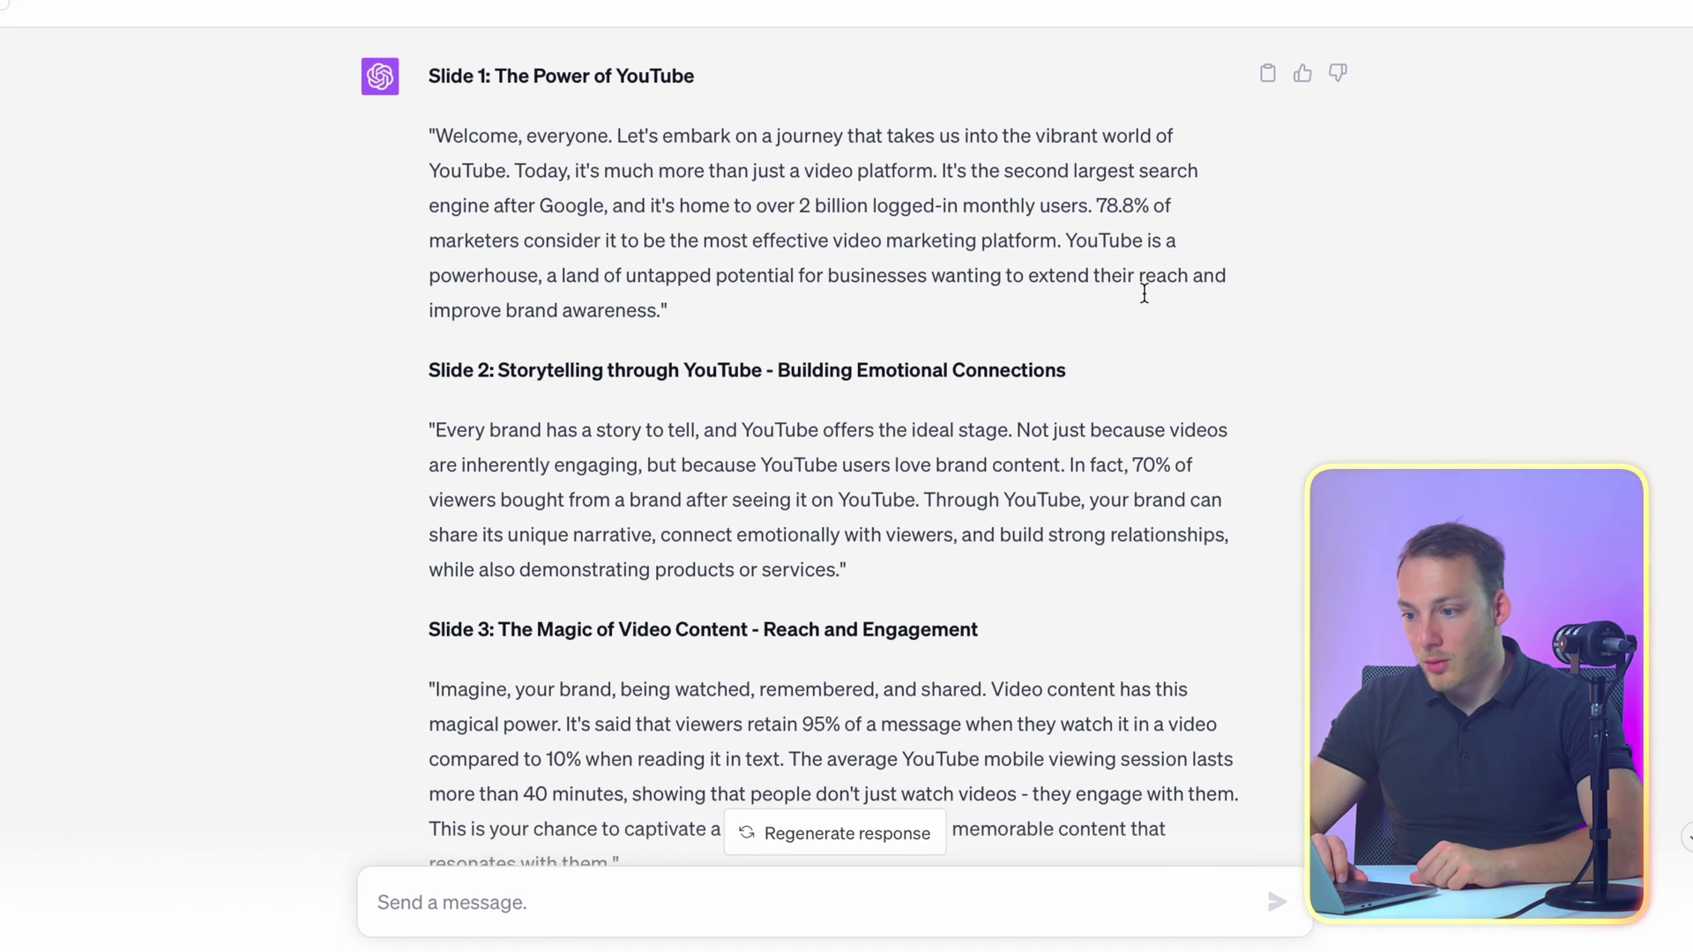
{"action": "scroll", "coordinate": [1144, 300], "scroll_direction": "down", "scroll_amount": 4}
{"action": "scroll", "coordinate": [1143, 299], "scroll_direction": "down", "scroll_amount": 8}
{"action": "scroll", "coordinate": [1144, 300], "scroll_direction": "down", "scroll_amount": 6}
{"action": "scroll", "coordinate": [1146, 301], "scroll_direction": "down", "scroll_amount": 1}
{"action": "scroll", "coordinate": [1143, 292], "scroll_direction": "down", "scroll_amount": 2}
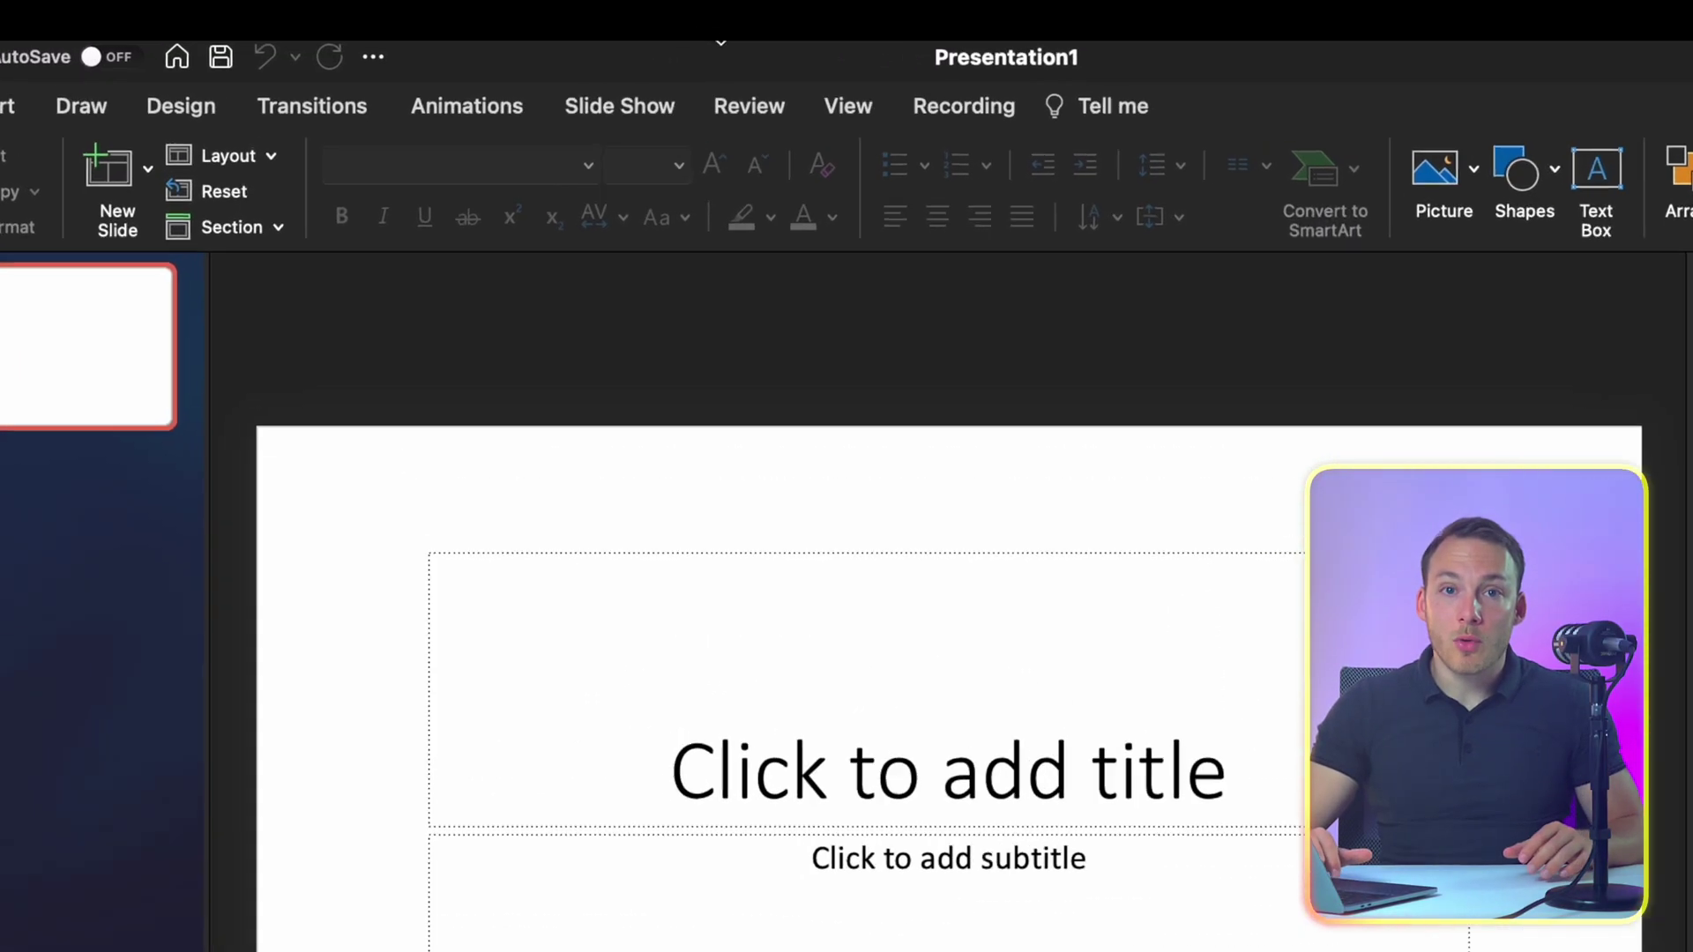
Step: In the Visual Basic Editor, insert Module1 into the VBA project and paste the CreatePresentation macro
{"action": "left_click", "coordinate": [684, 100]}
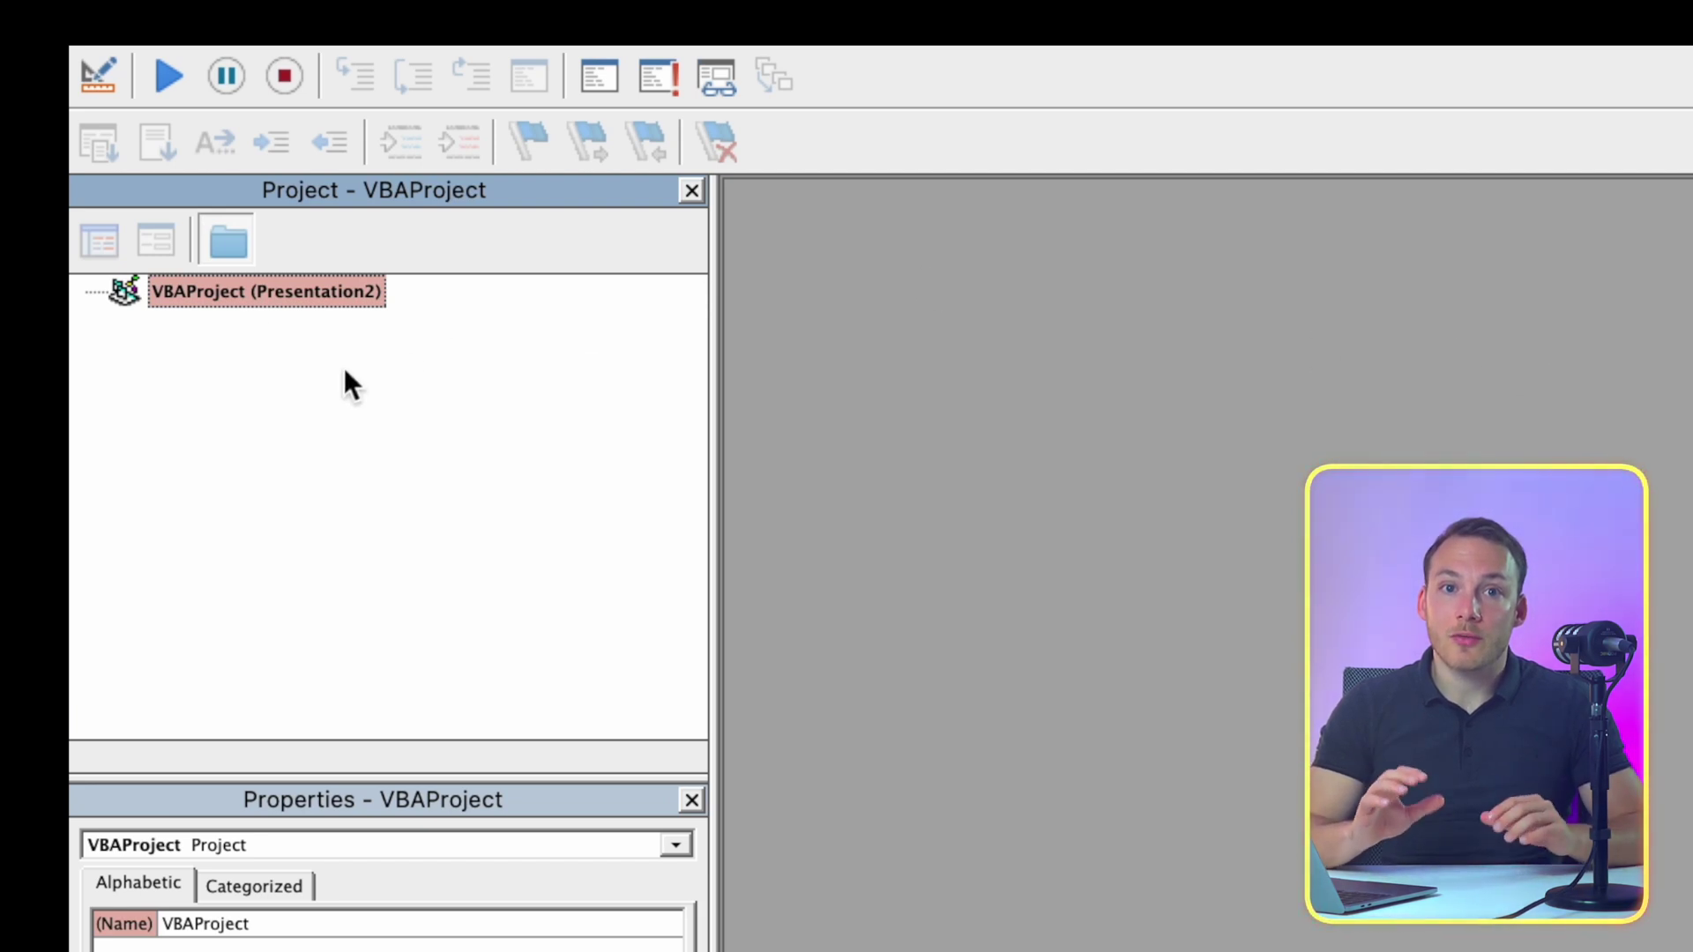
{"action": "right_click", "coordinate": [343, 293]}
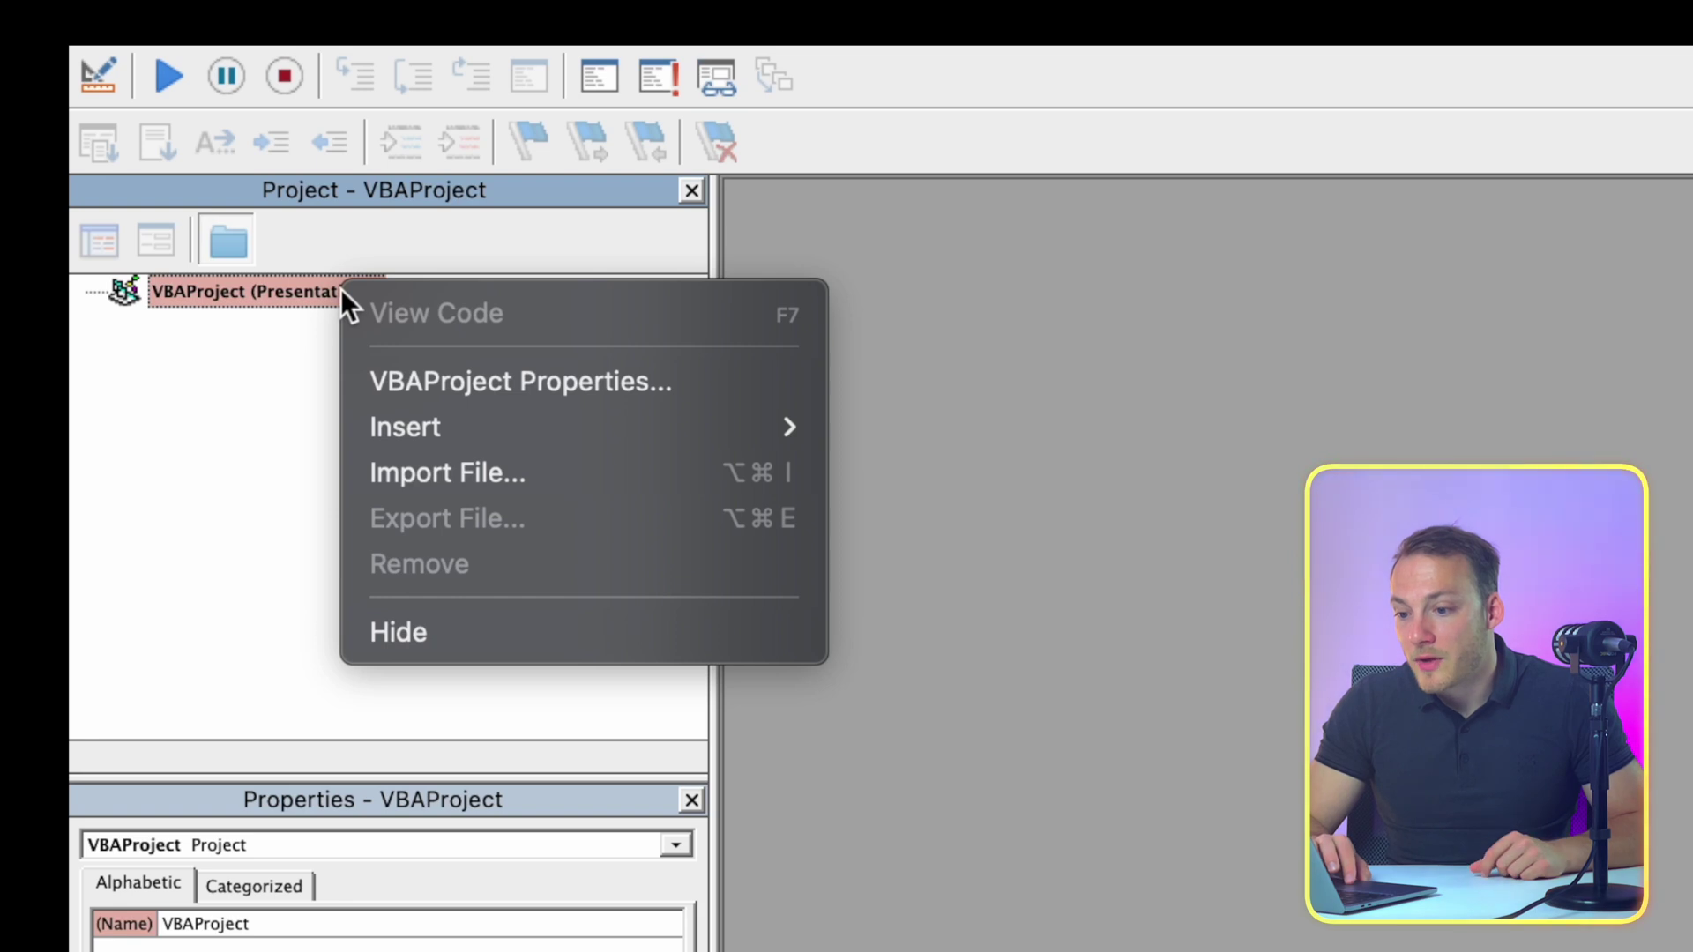
{"action": "mouse_move", "coordinate": [395, 422]}
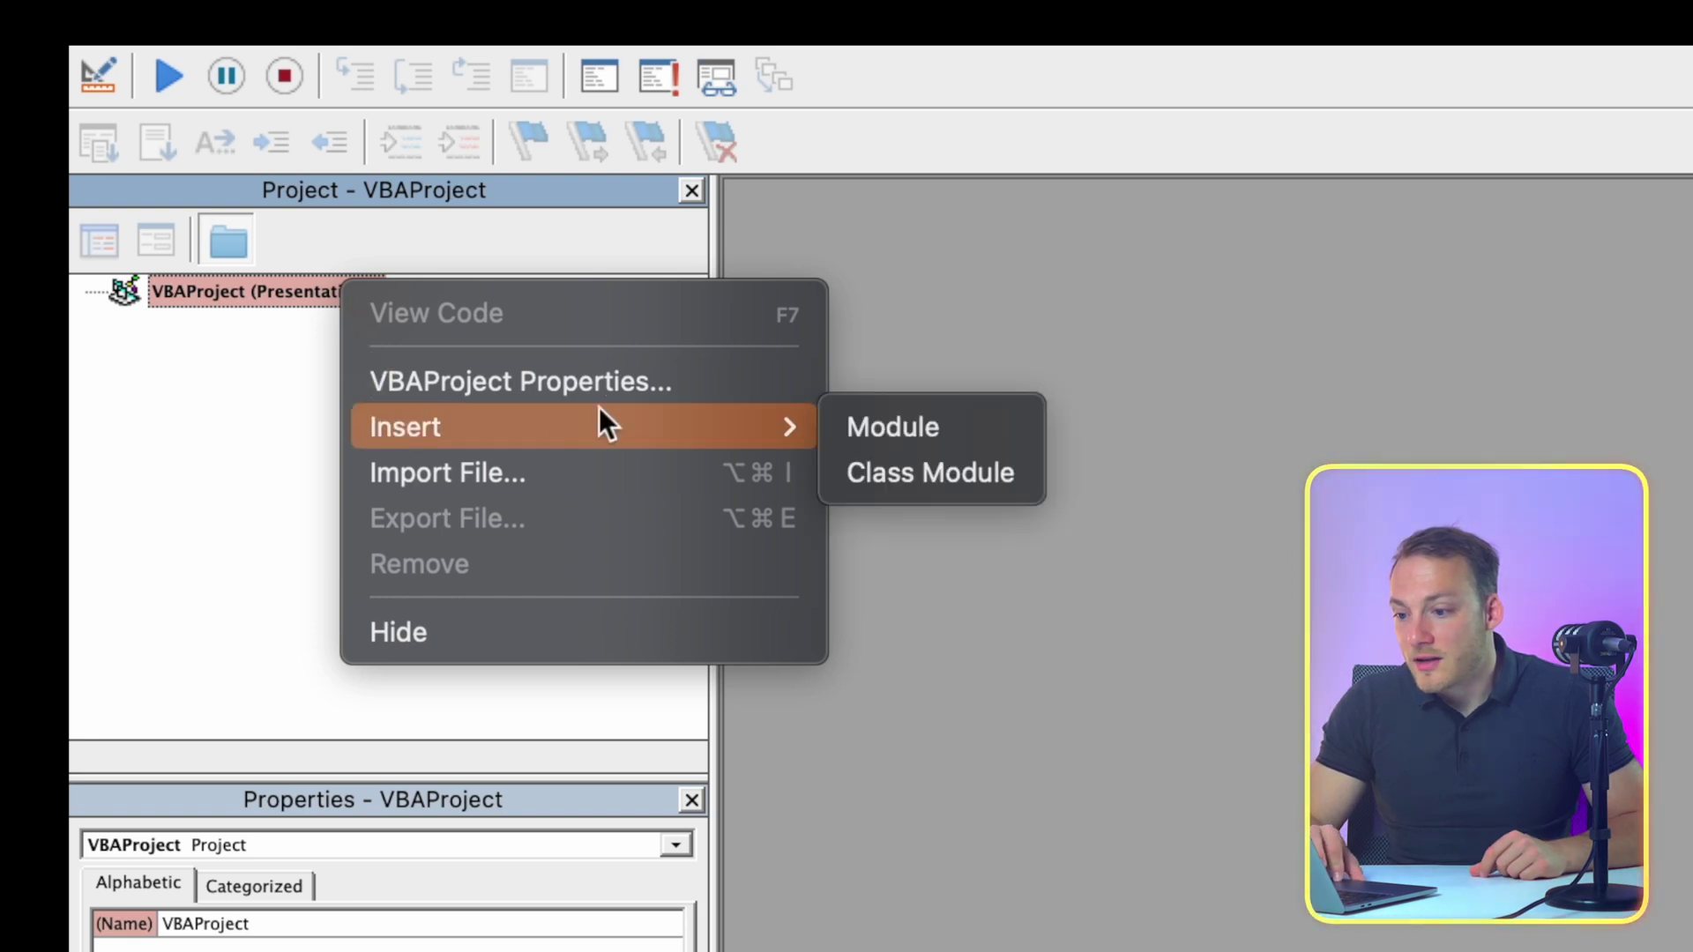
{"action": "left_click", "coordinate": [864, 424]}
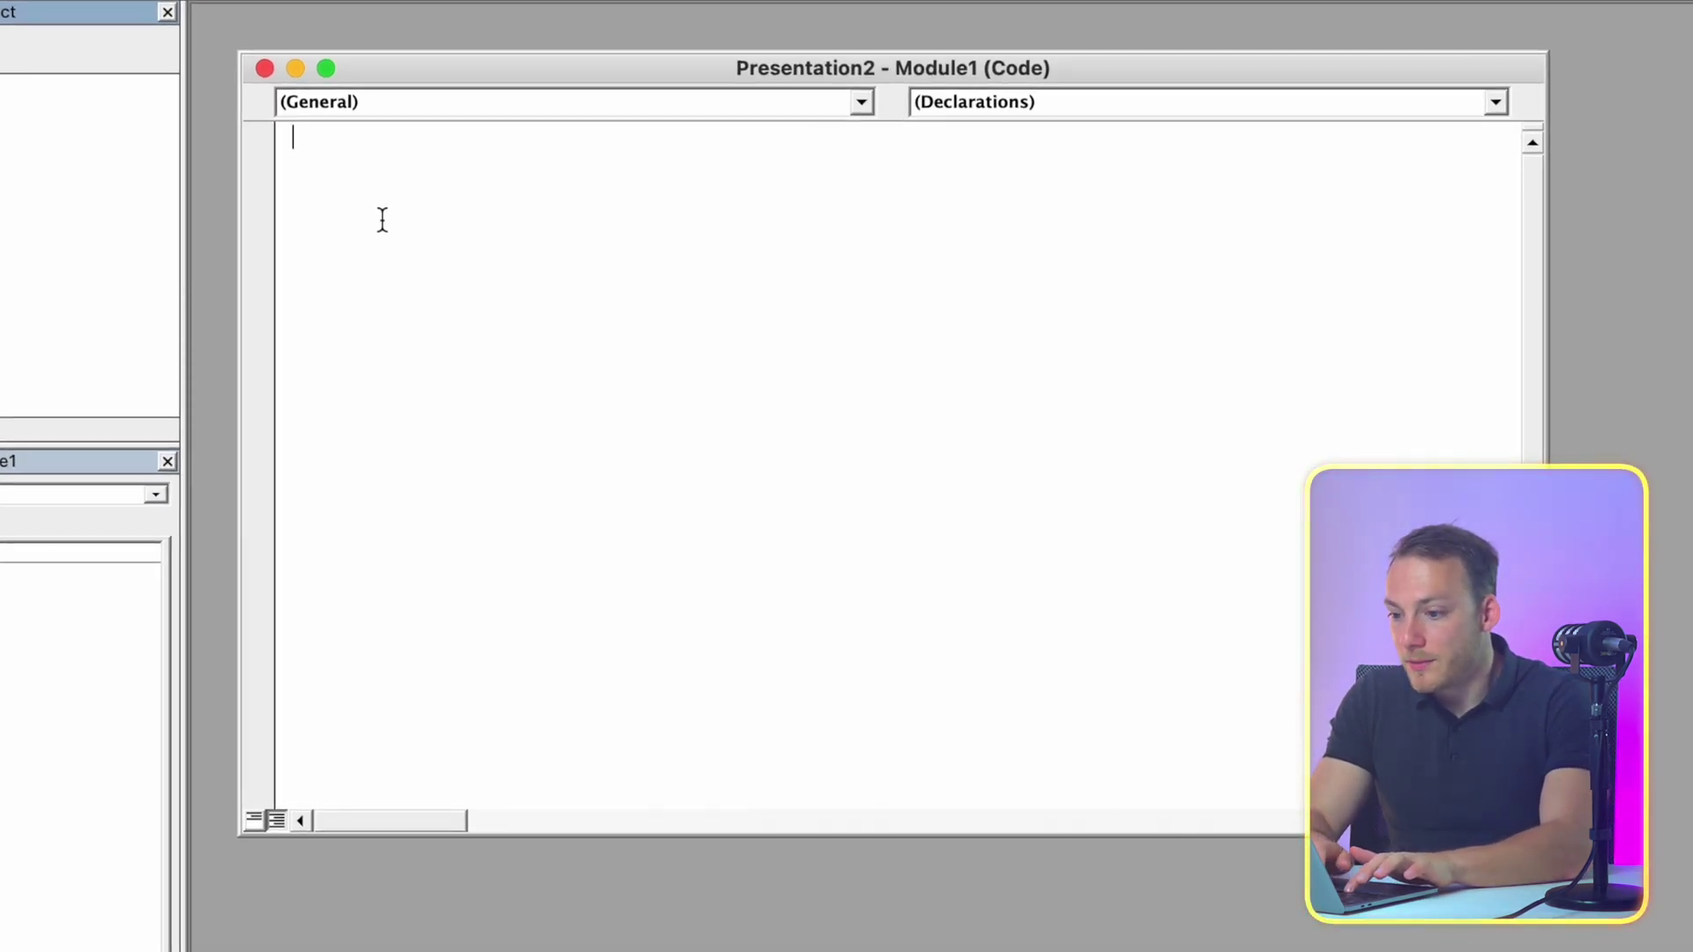
{"action": "key", "text": "super+v"}
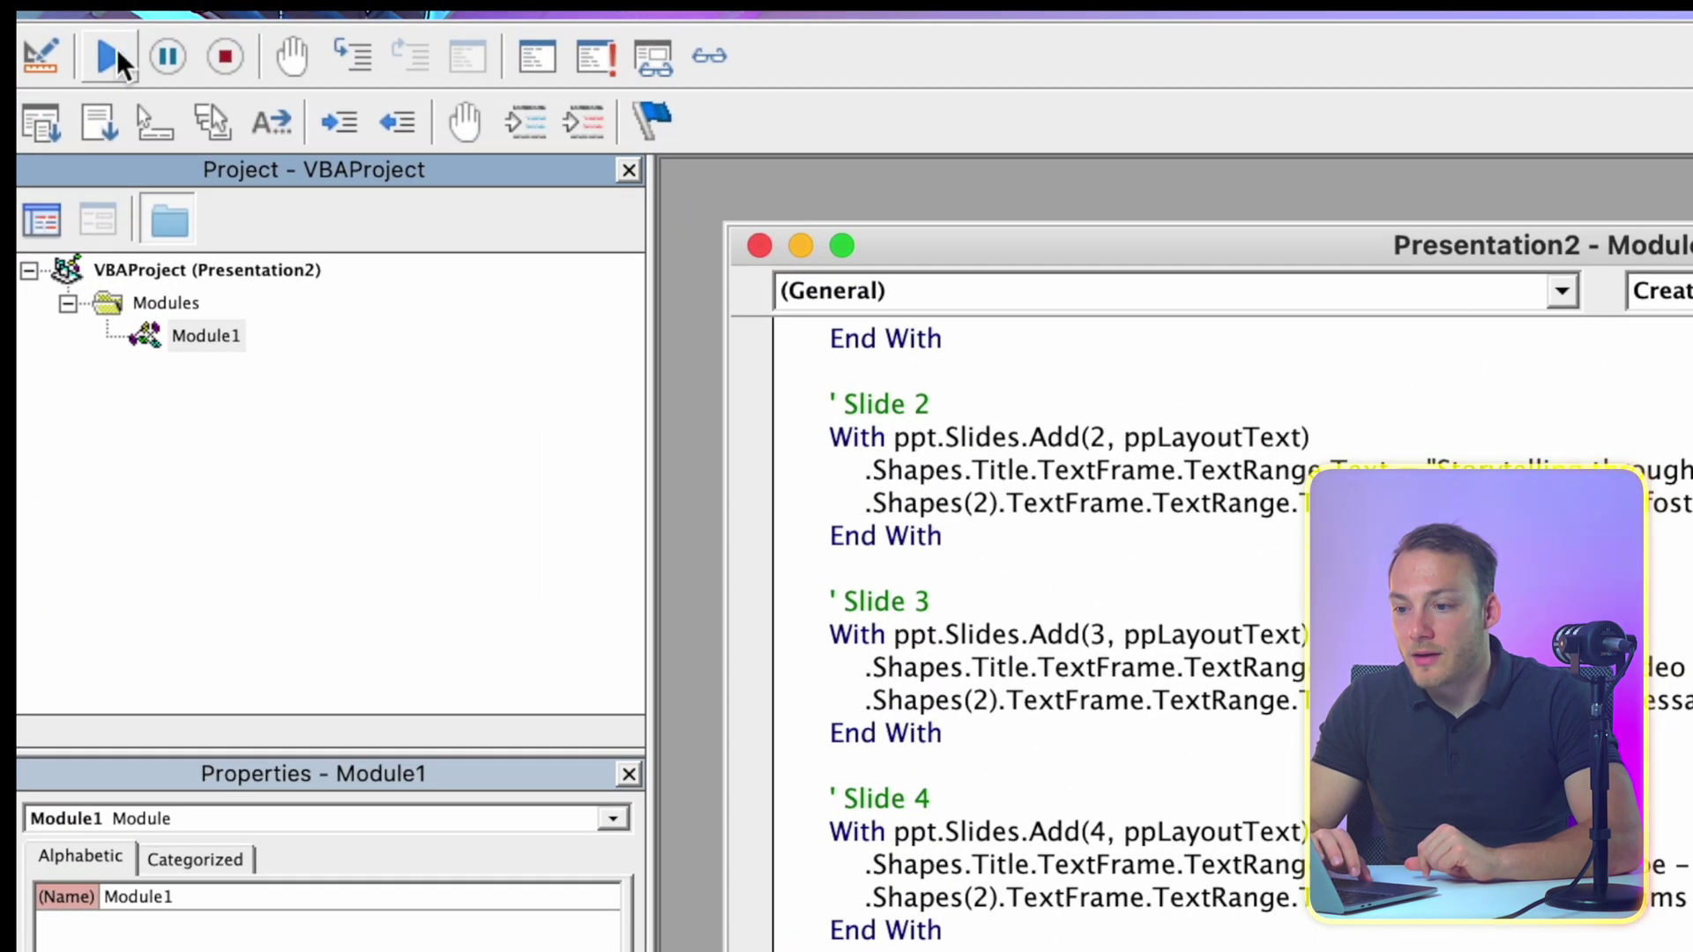
Step: Run the macro, then review slides 2–5, from Storytelling through YouTube to Your Call to Action
{"action": "left_click", "coordinate": [116, 55]}
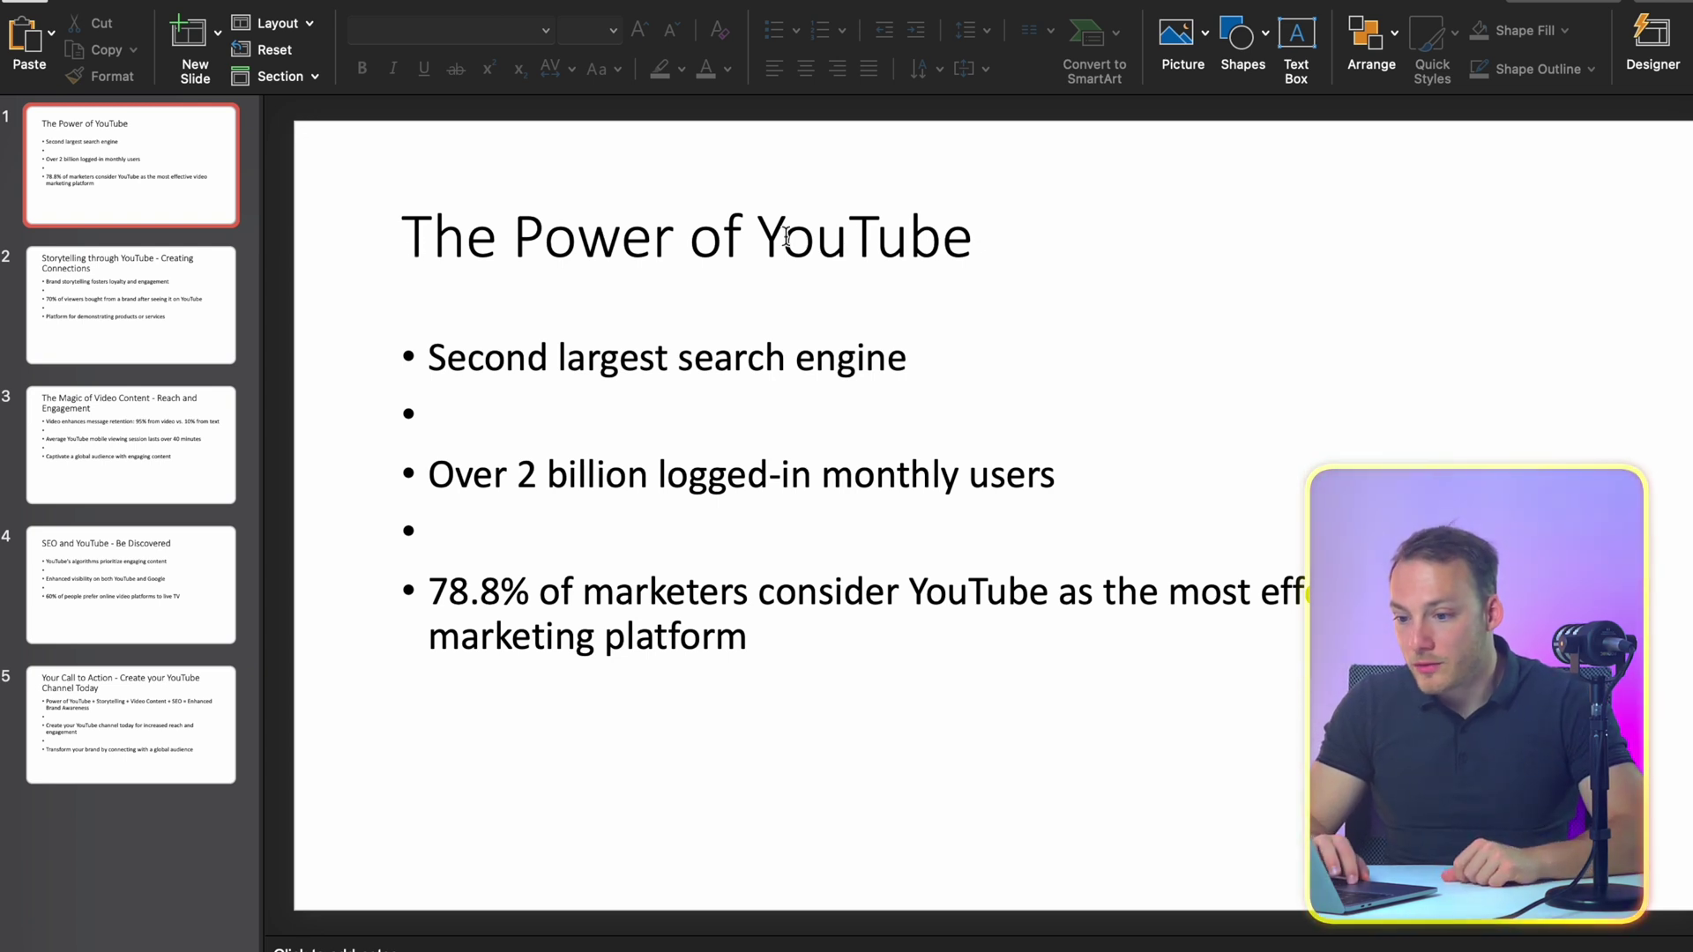
{"action": "left_click", "coordinate": [190, 287]}
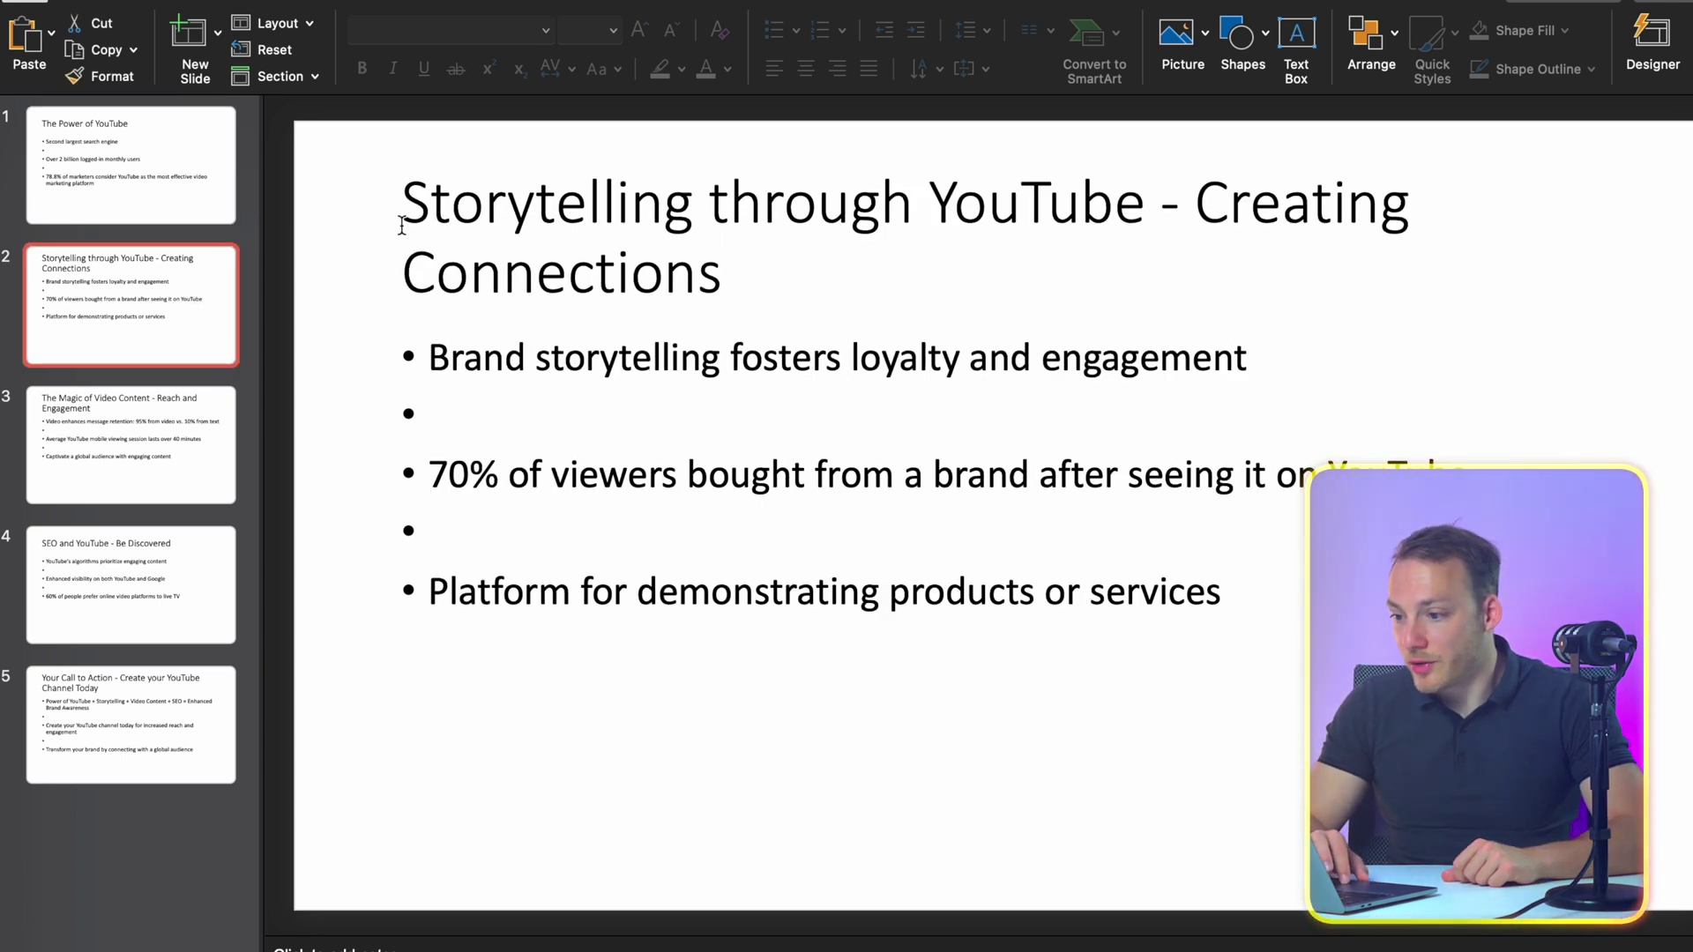
{"action": "left_click", "coordinate": [210, 458]}
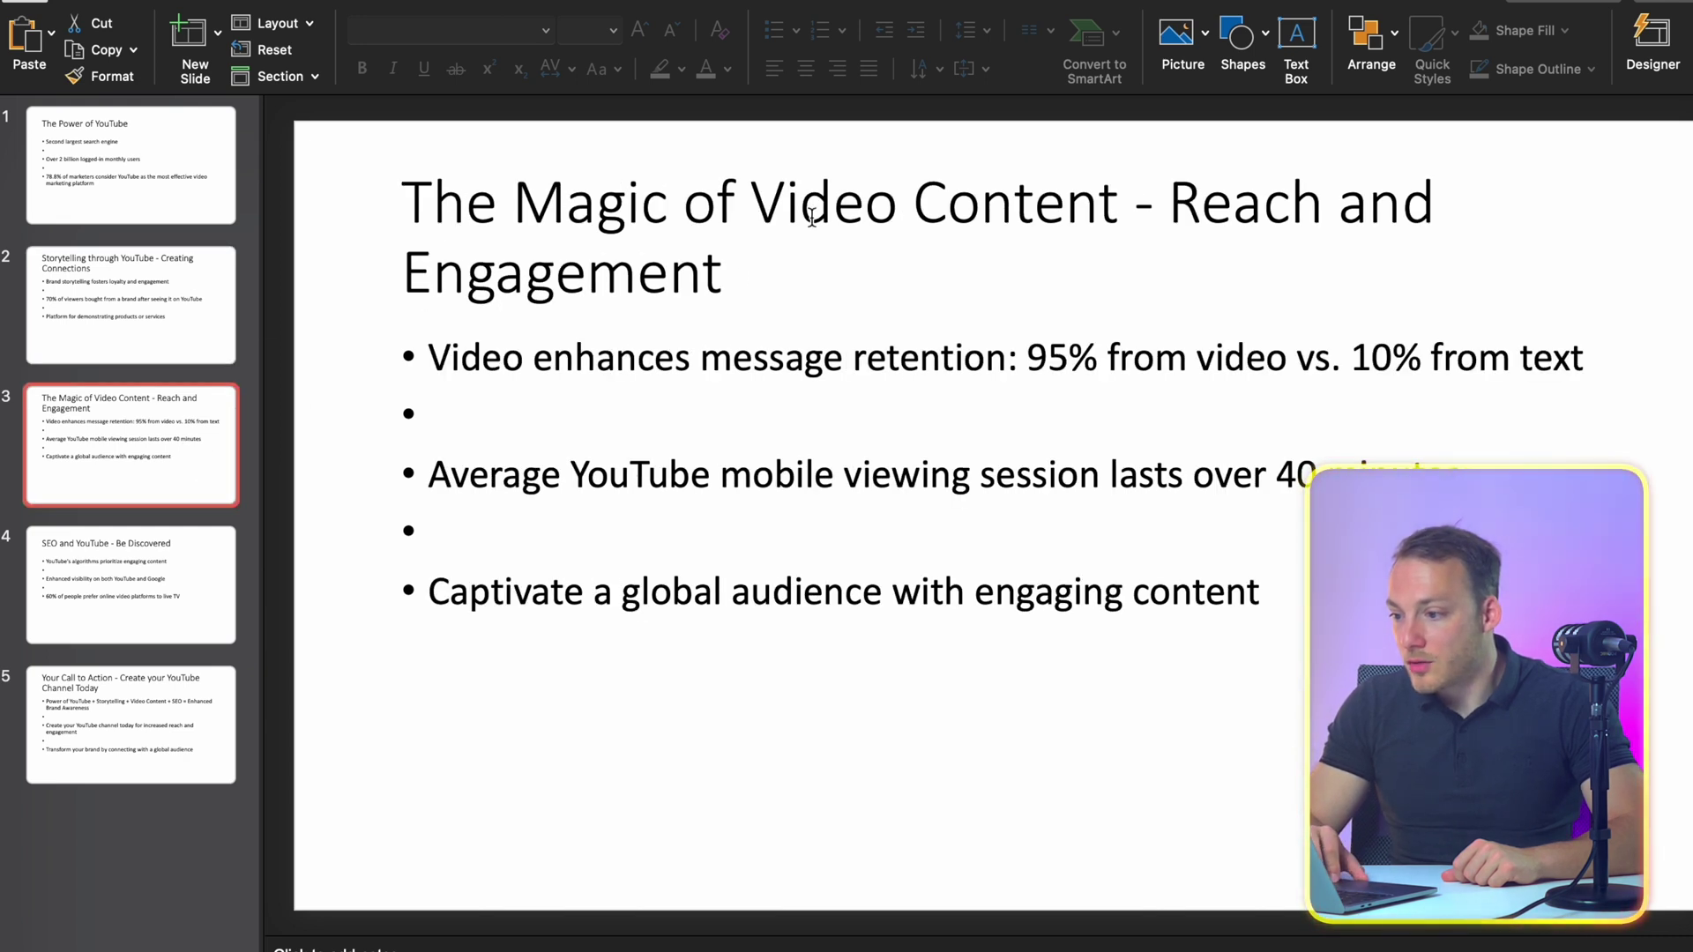
{"action": "left_click", "coordinate": [212, 552]}
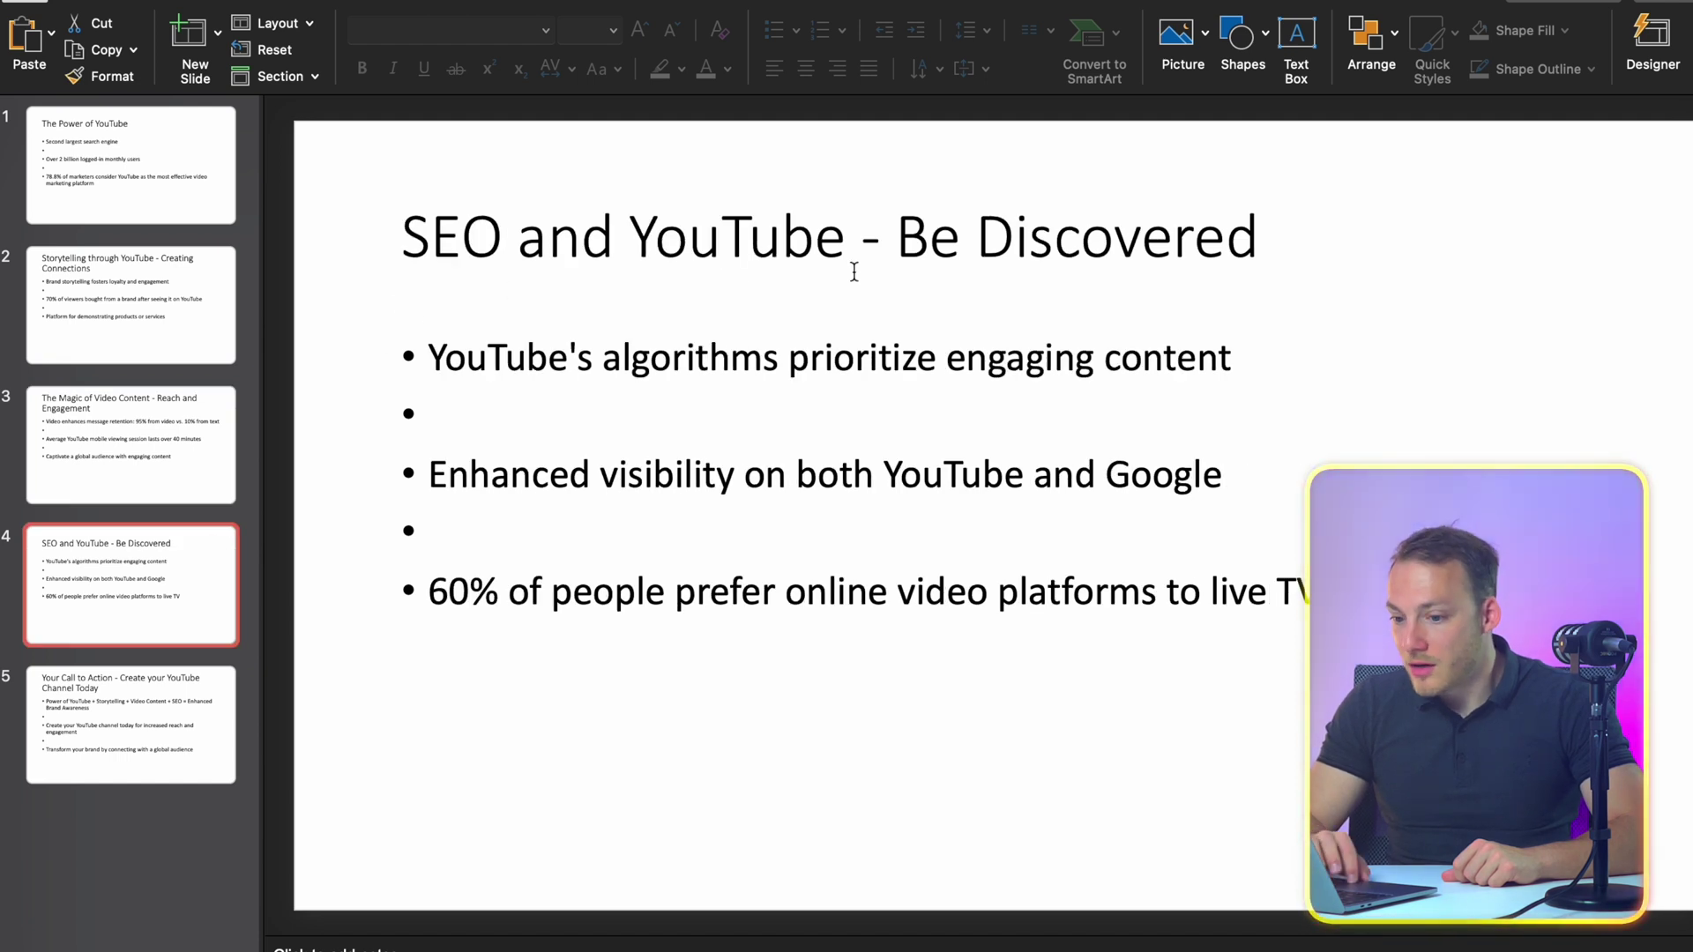
{"action": "left_click", "coordinate": [117, 679]}
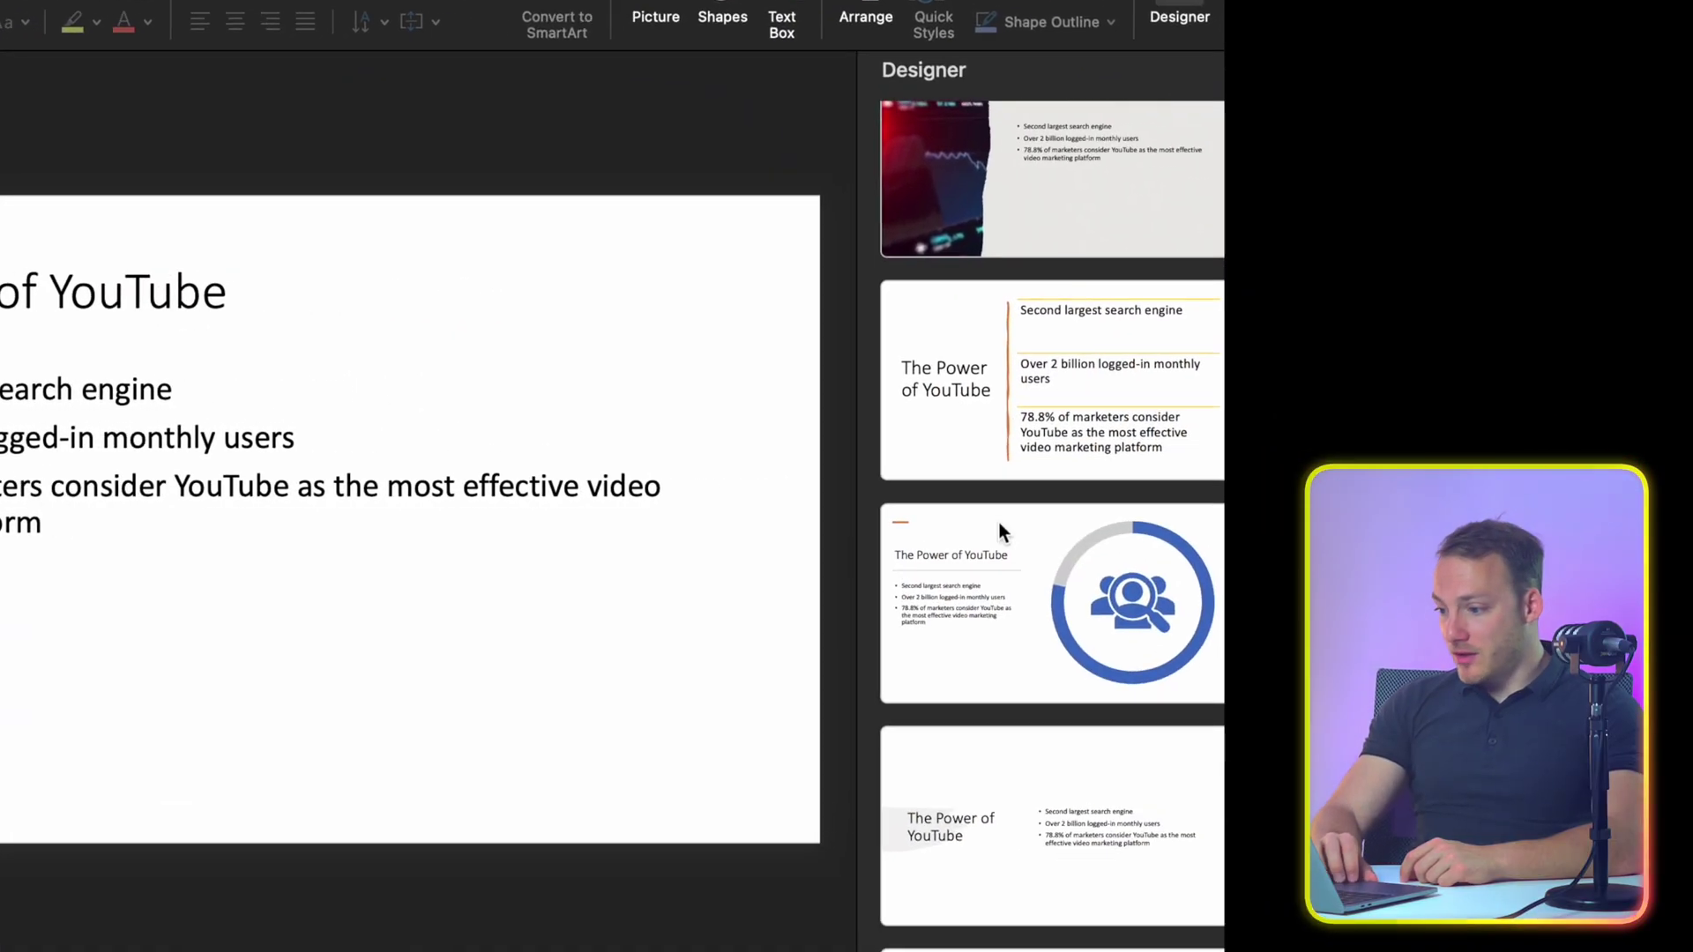
Step: Apply the orange, grey and yellow icon-box Designer layout to The Power of YouTube slide
{"action": "scroll", "coordinate": [998, 528], "scroll_direction": "down", "scroll_amount": 15}
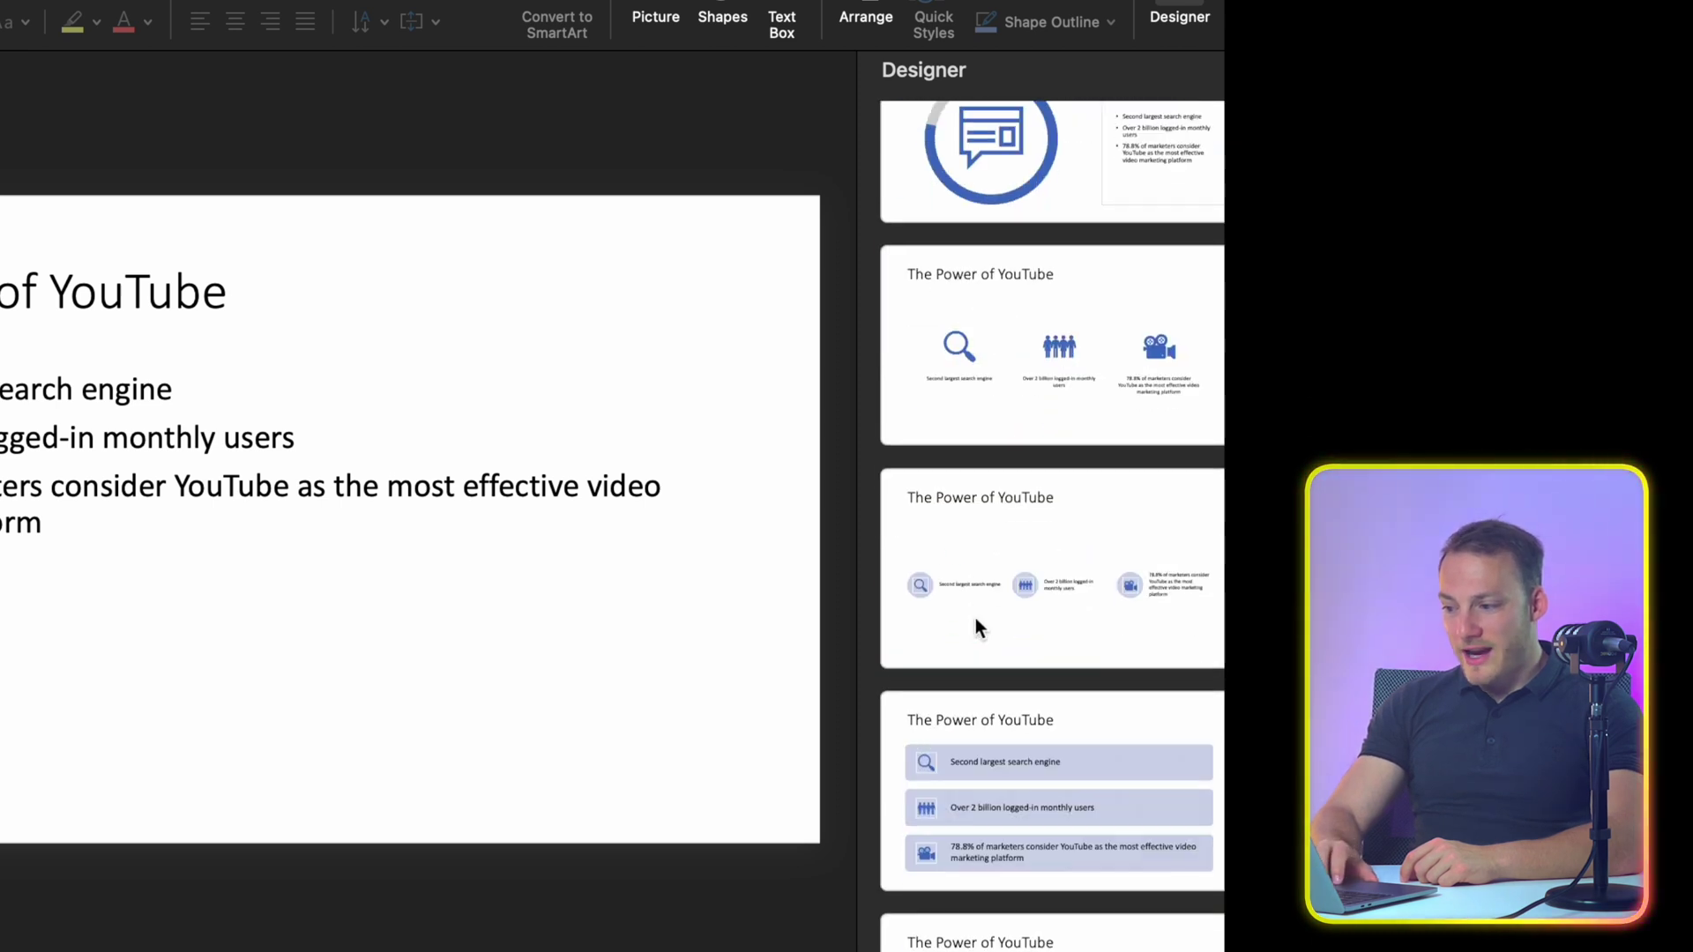
{"action": "scroll", "coordinate": [975, 626], "scroll_direction": "down", "scroll_amount": 3}
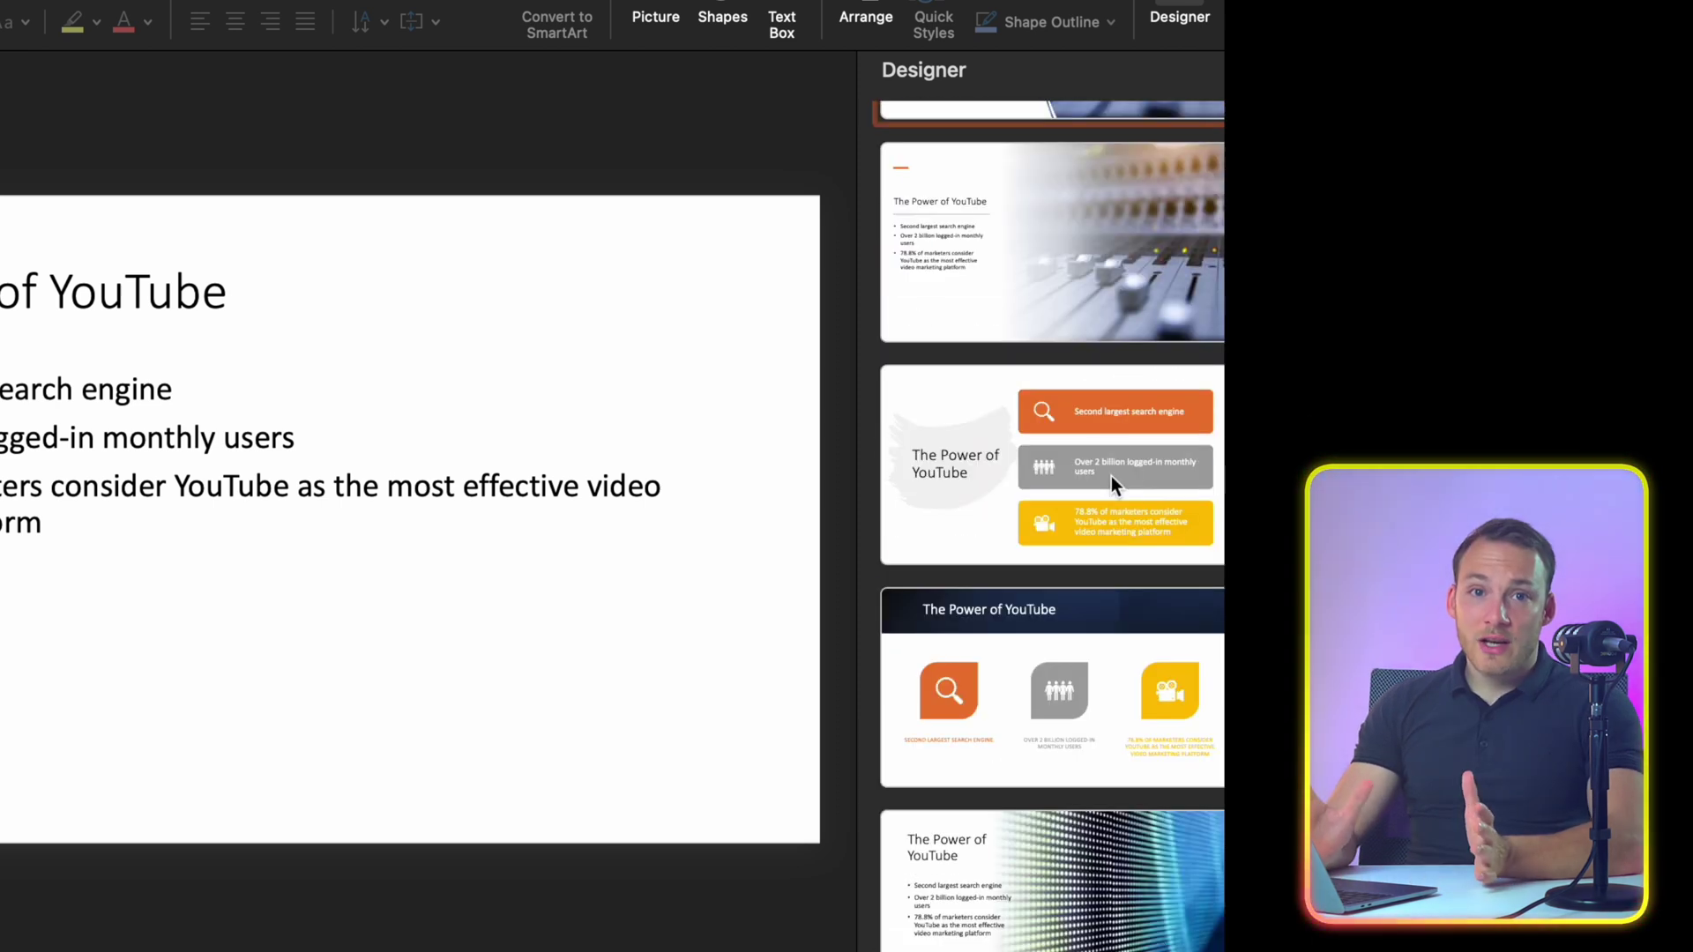
{"action": "left_click", "coordinate": [1111, 476]}
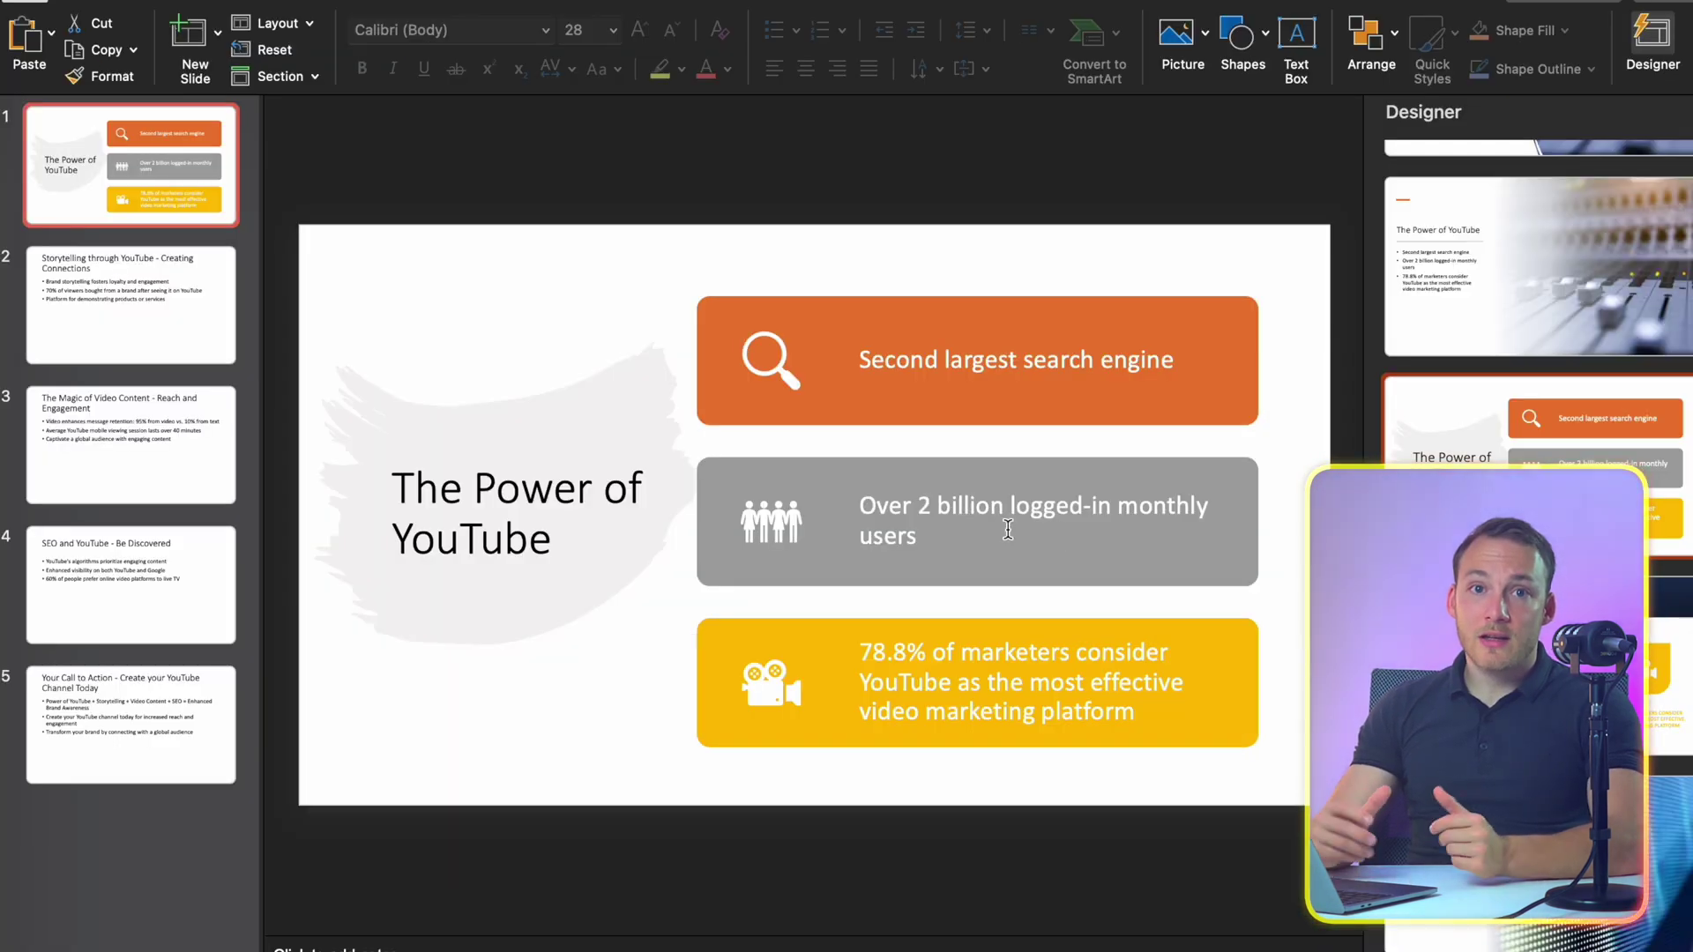
{"action": "key", "text": "Down"}
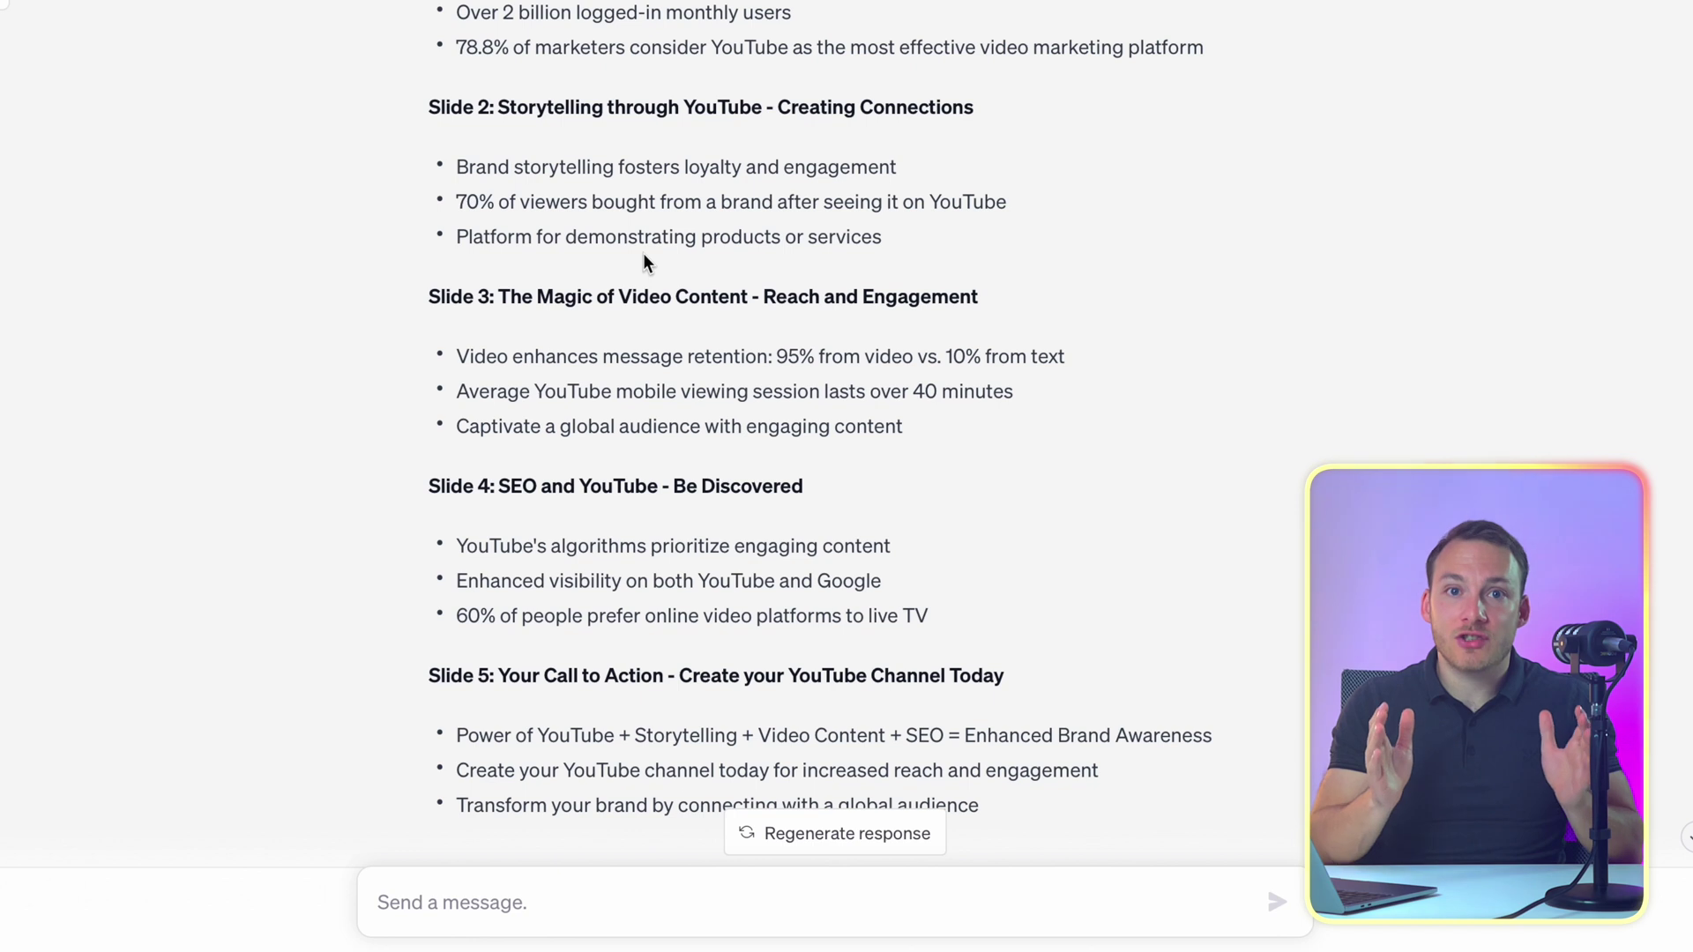
Step: Scroll back up to ChatGPT's per-slide bullet outline
{"action": "scroll", "coordinate": [1205, 378], "scroll_direction": "up", "scroll_amount": 7}
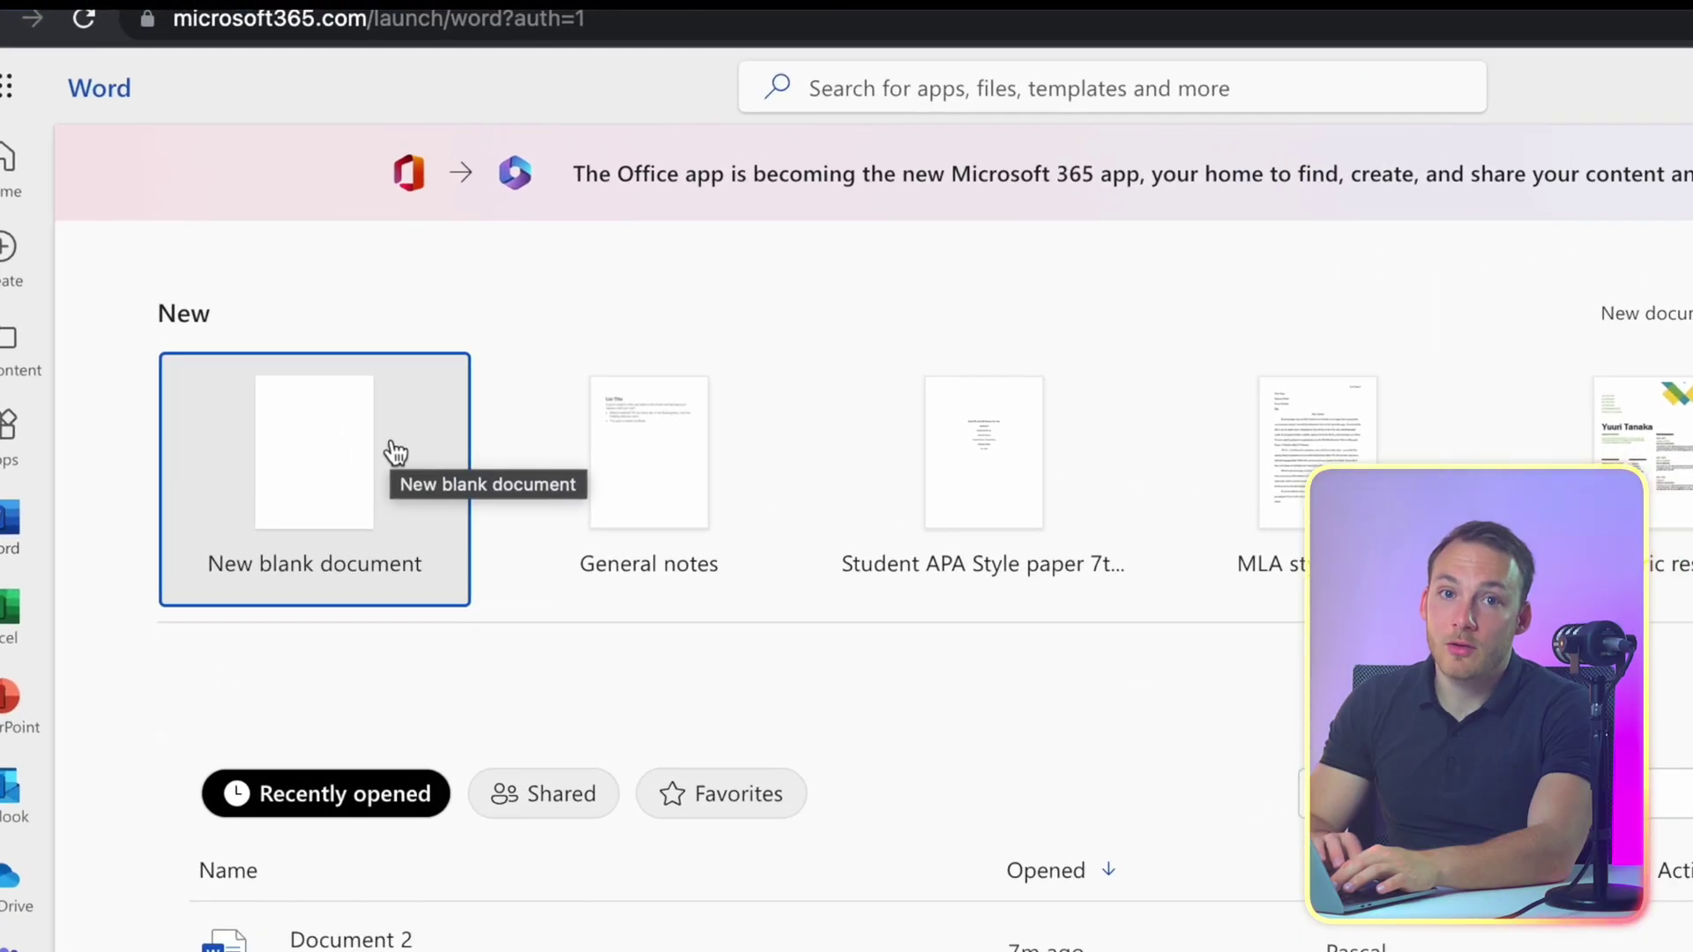
Step: Paste the outline into a new blank document titled 'How Posting videos on Youtube can increase brand awareness'
{"action": "left_click", "coordinate": [353, 332]}
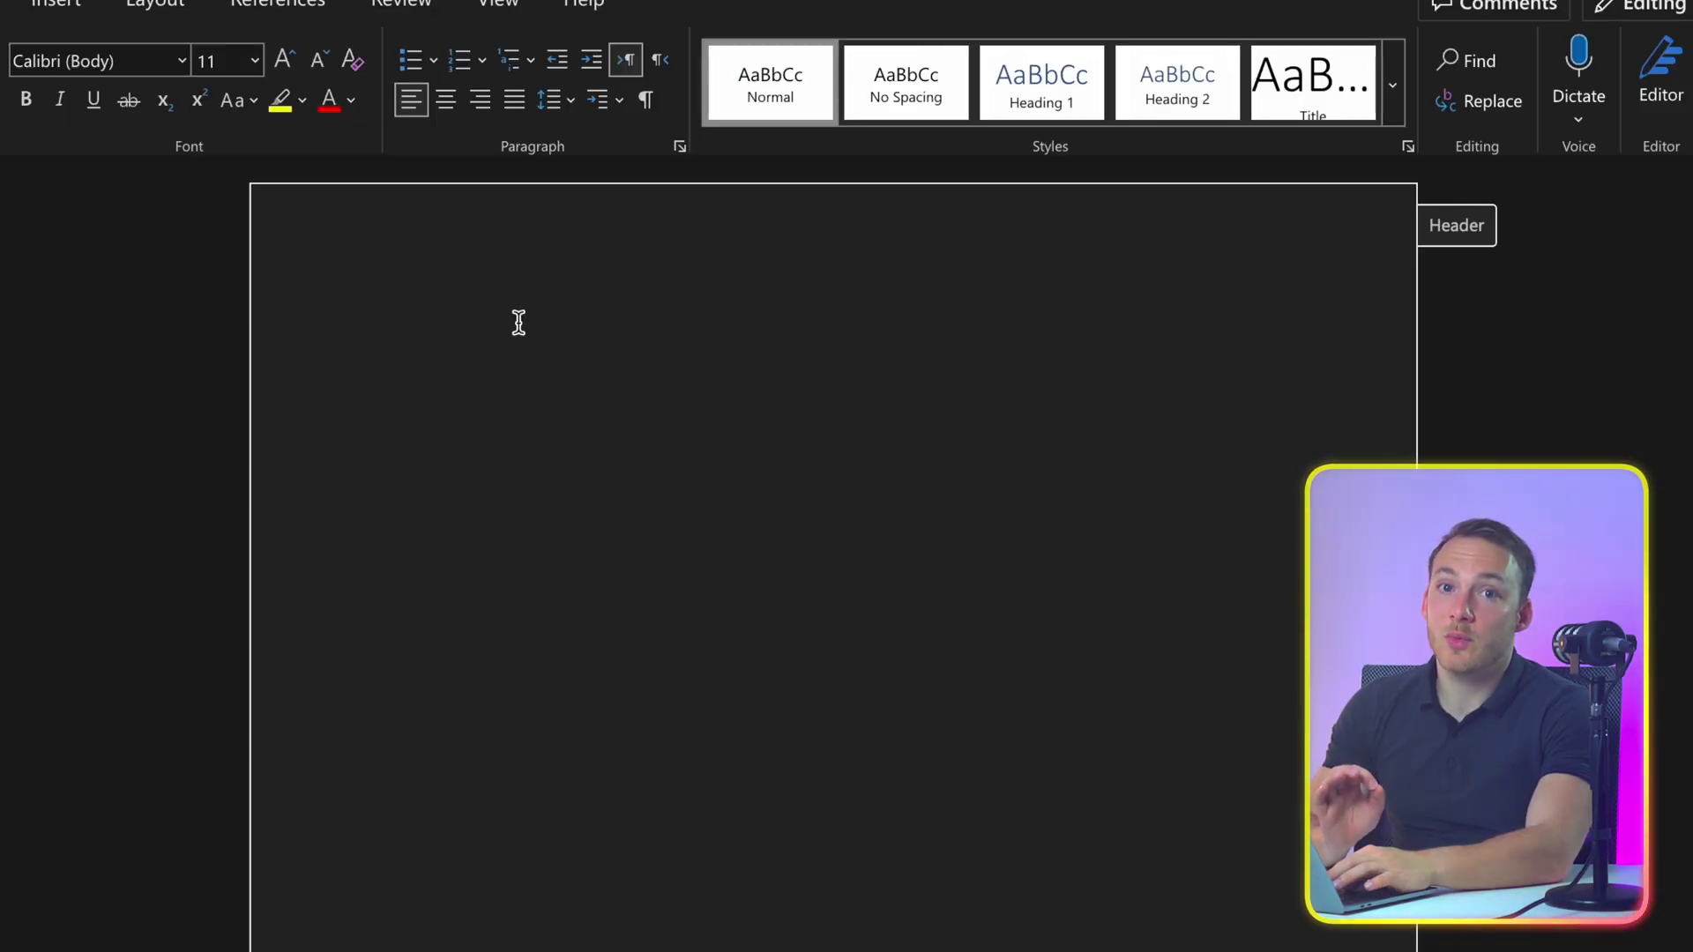
{"action": "key", "text": "ctrl+v"}
{"action": "key", "text": "ctrl+Home"}
{"action": "type", "text": "H"}
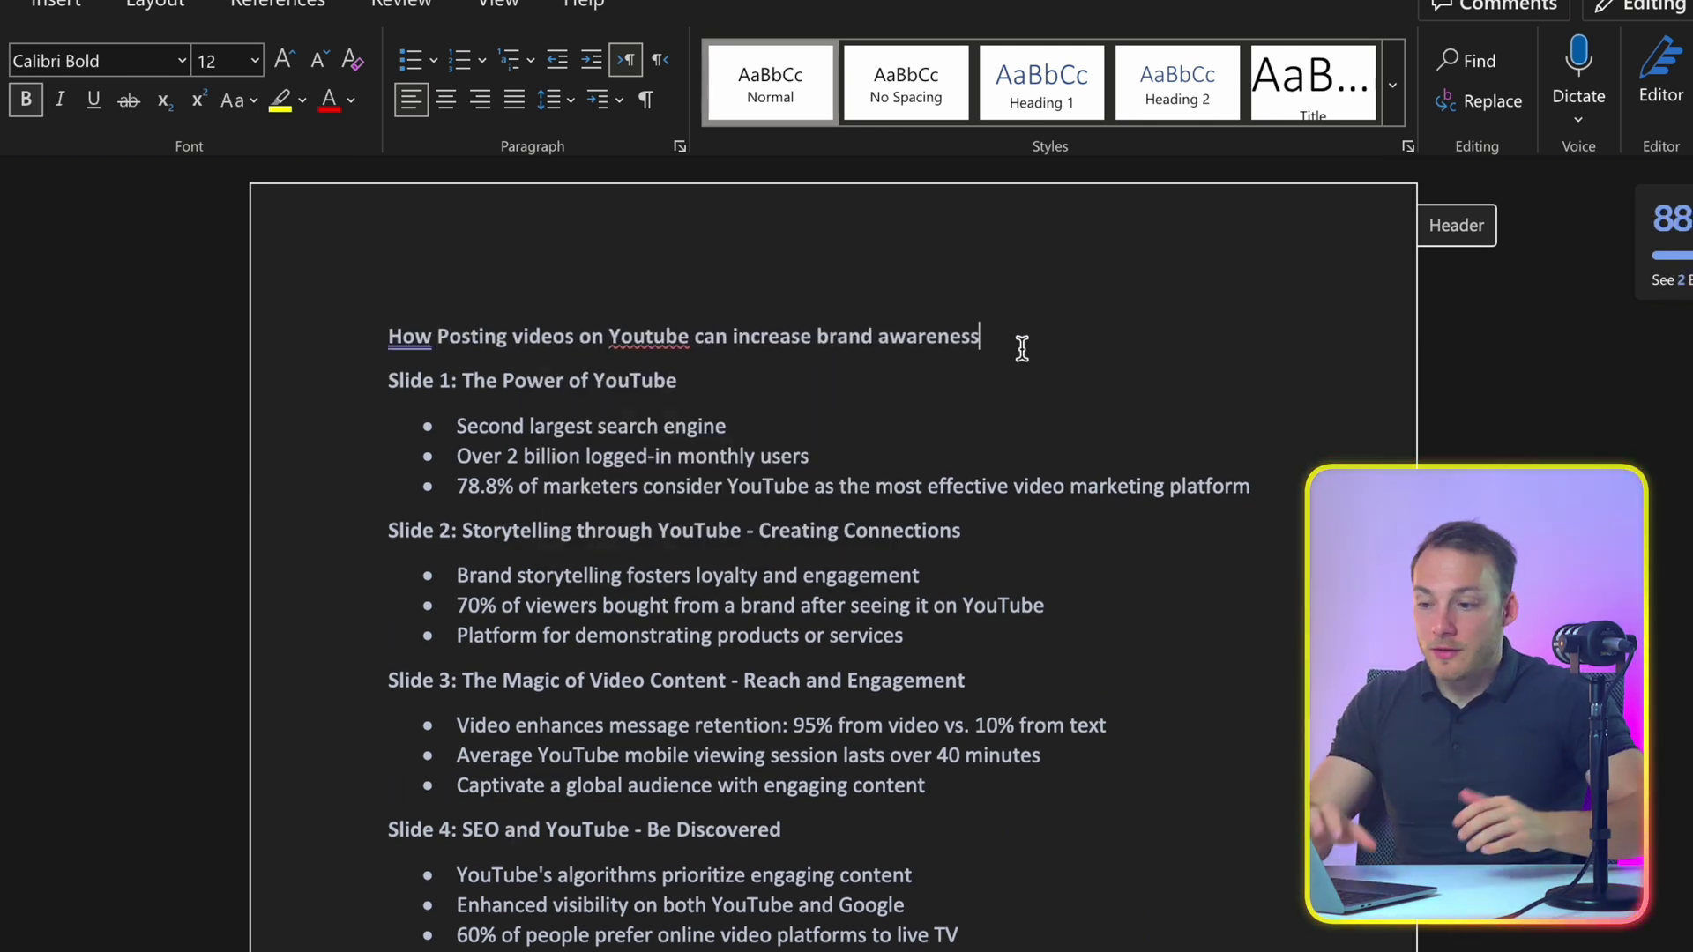
Step: Delete the 'Slide 3:' and 'Slide 4:' heading labels and select the 'Slide 5:' label
{"action": "scroll", "coordinate": [468, 580], "scroll_direction": "down", "scroll_amount": 2}
{"action": "left_click_drag", "start_coordinate": [460, 548], "coordinate": [382, 552]}
{"action": "key", "text": "BackSpace"}
{"action": "left_click_drag", "start_coordinate": [461, 698], "coordinate": [379, 701]}
{"action": "key", "text": "BackSpace"}
{"action": "left_click_drag", "start_coordinate": [460, 849], "coordinate": [392, 855]}
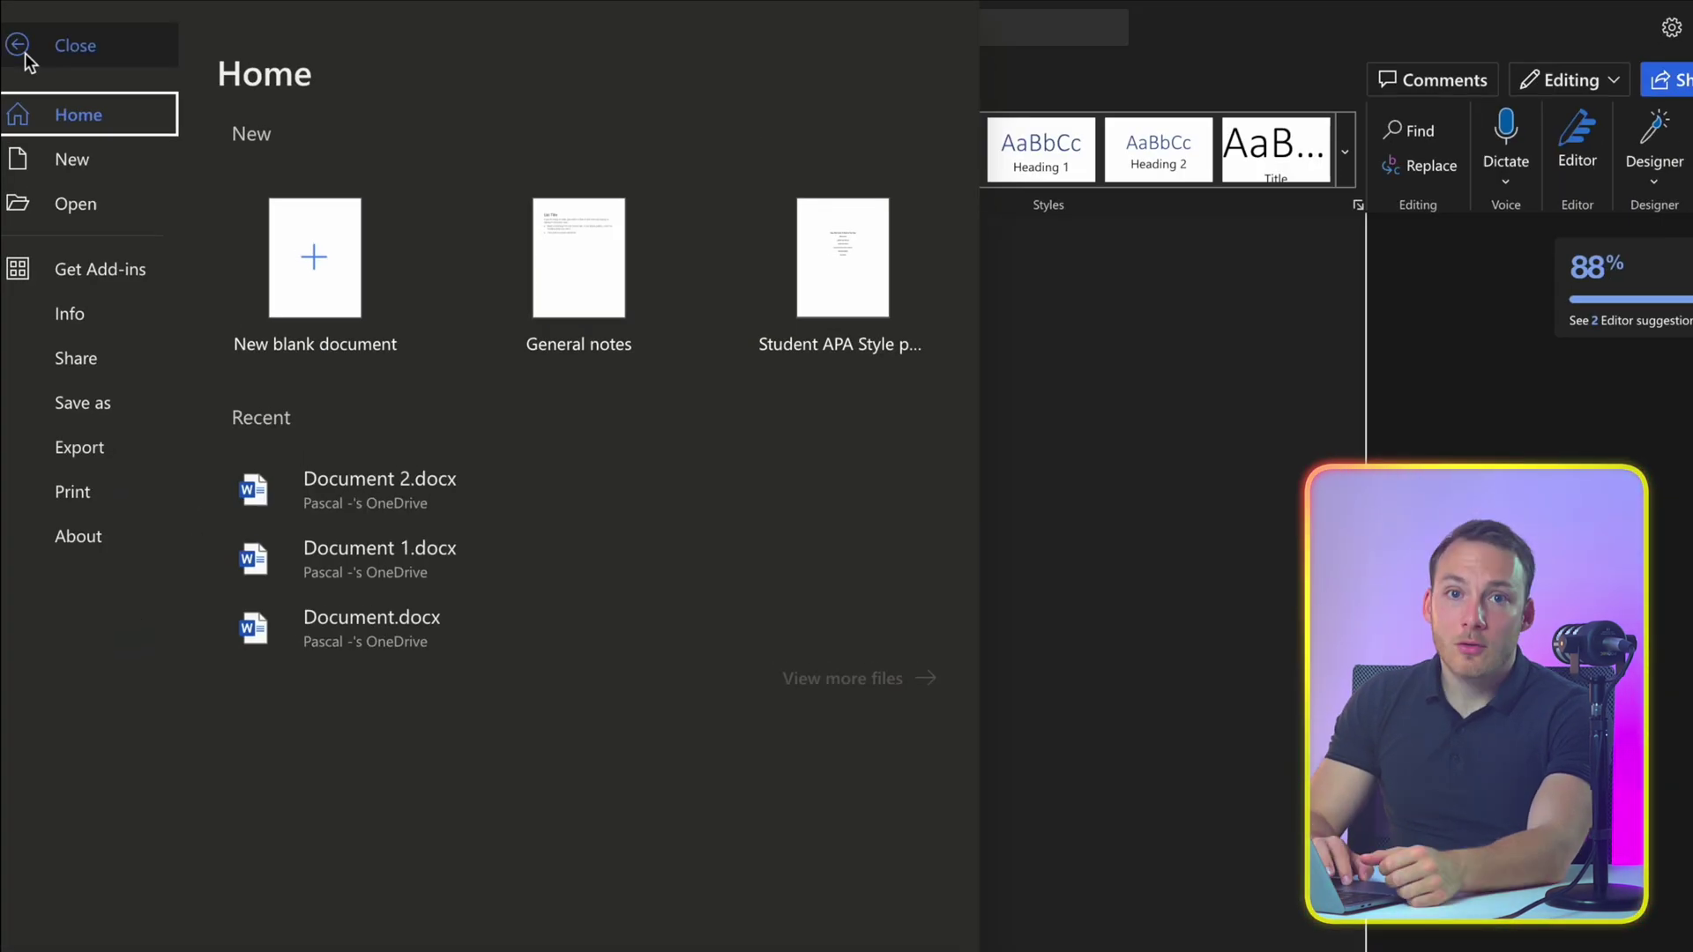
Step: Export the document as a PowerPoint presentation (preview) using a chosen design theme
{"action": "left_click", "coordinate": [75, 447]}
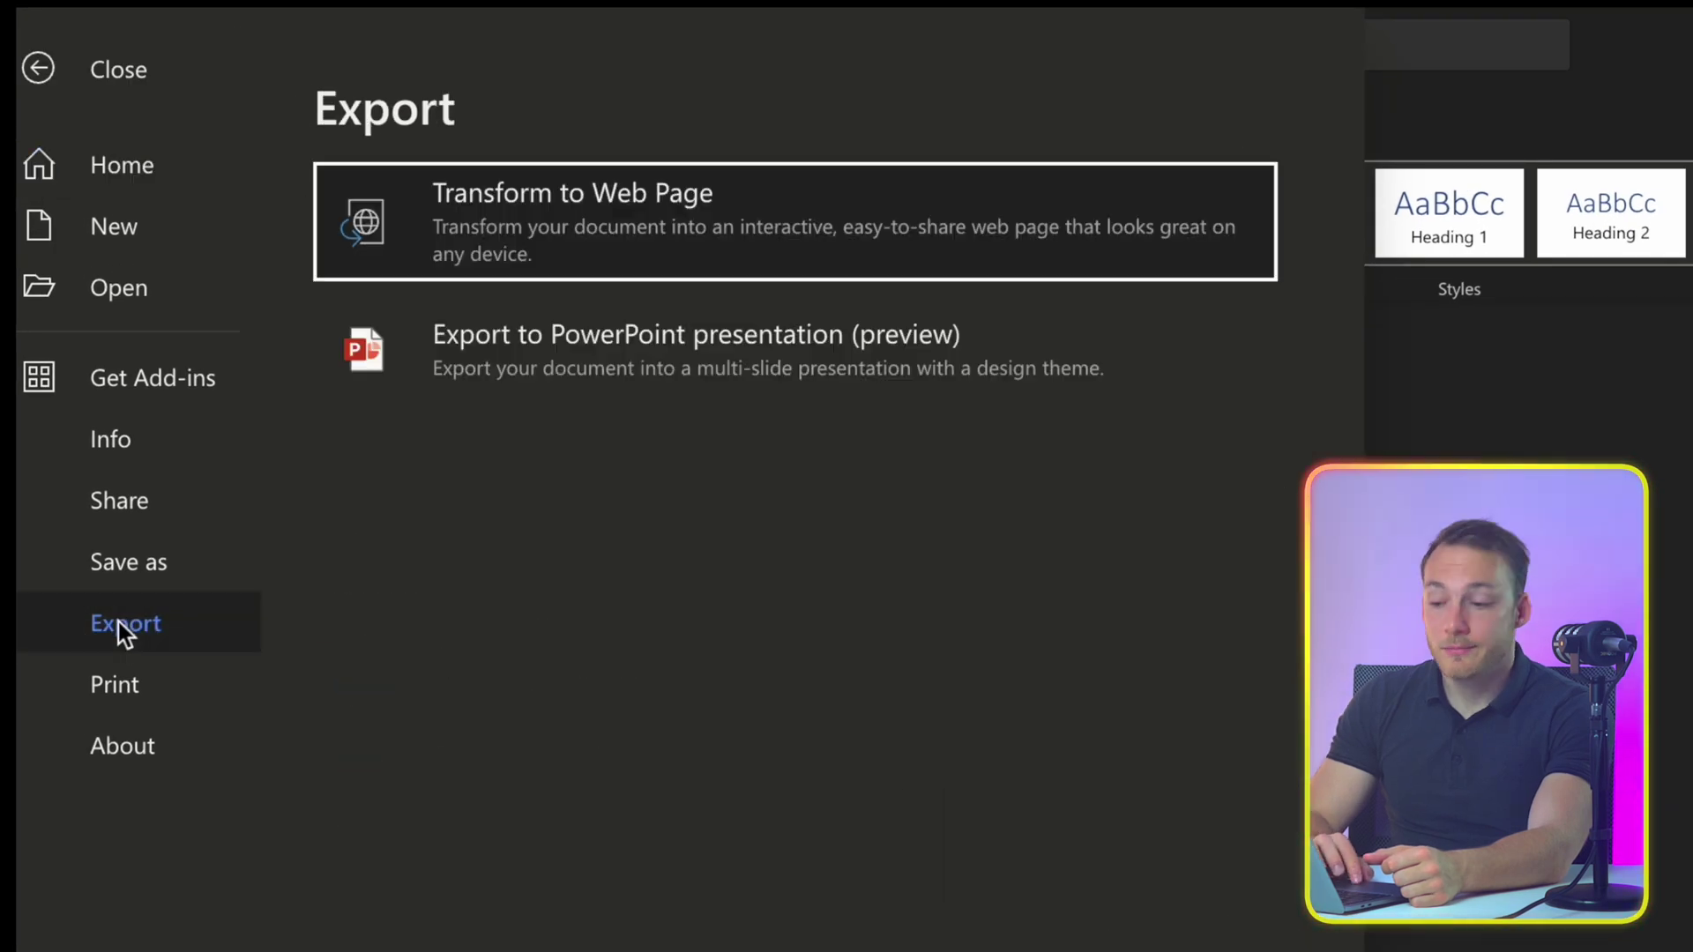
{"action": "left_click", "coordinate": [628, 378]}
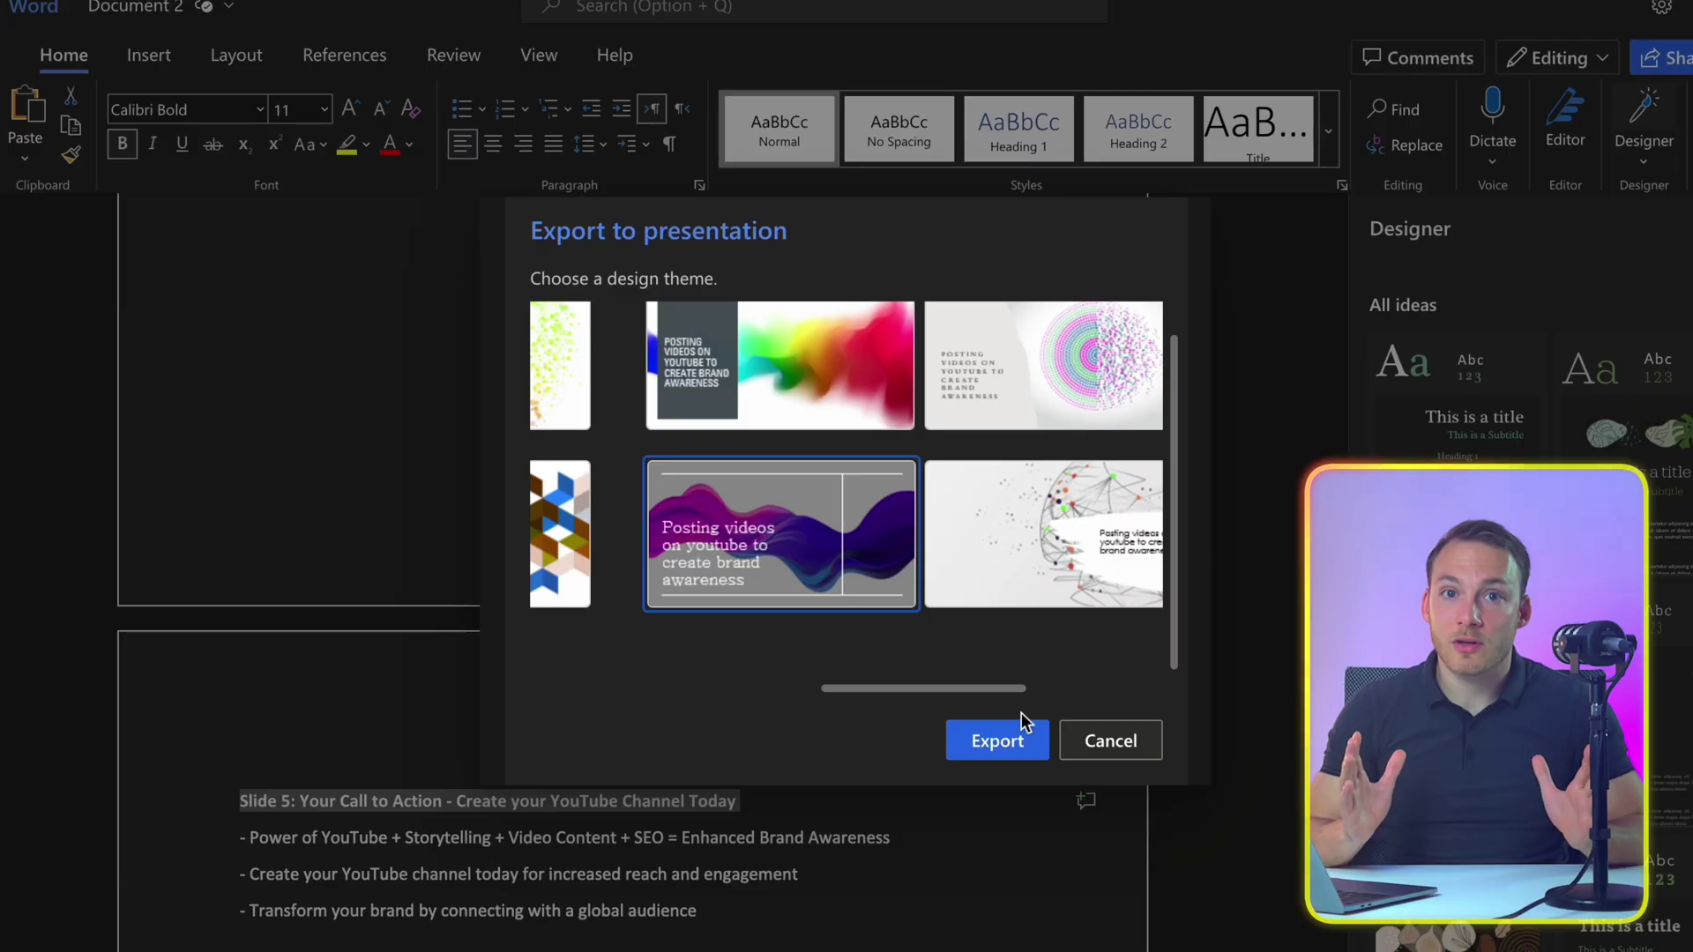
{"action": "left_click", "coordinate": [998, 740]}
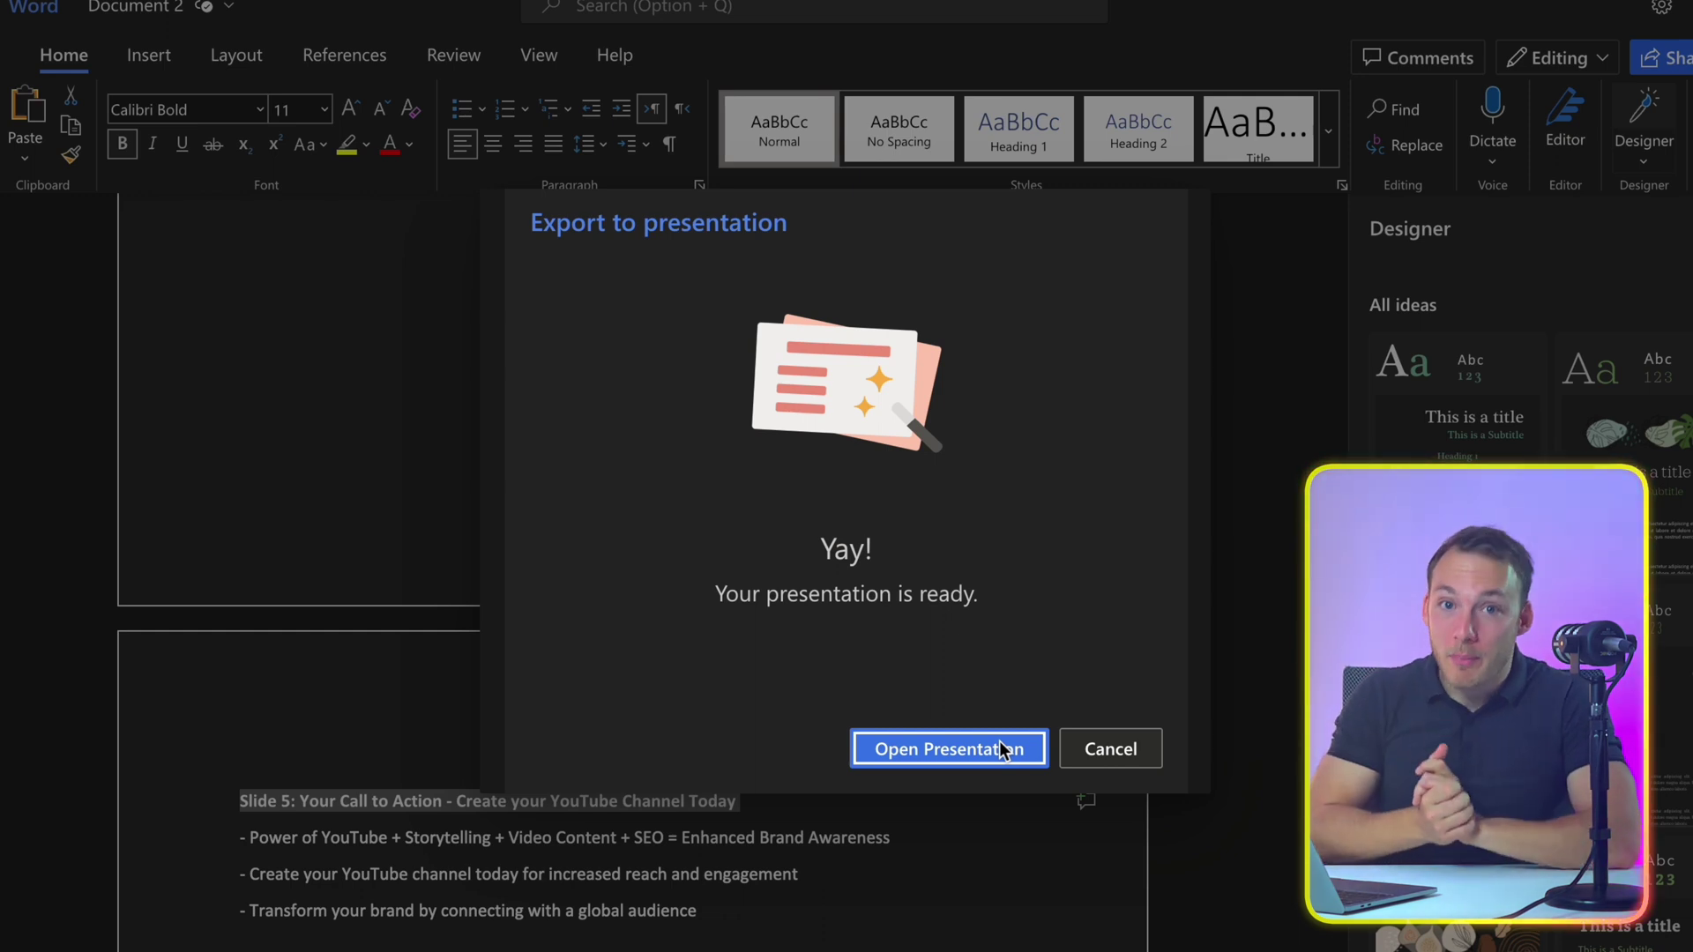
Step: Open the exported 'How Posting videos on Youtube can increase brand awareness' deck
{"action": "left_click", "coordinate": [1000, 745]}
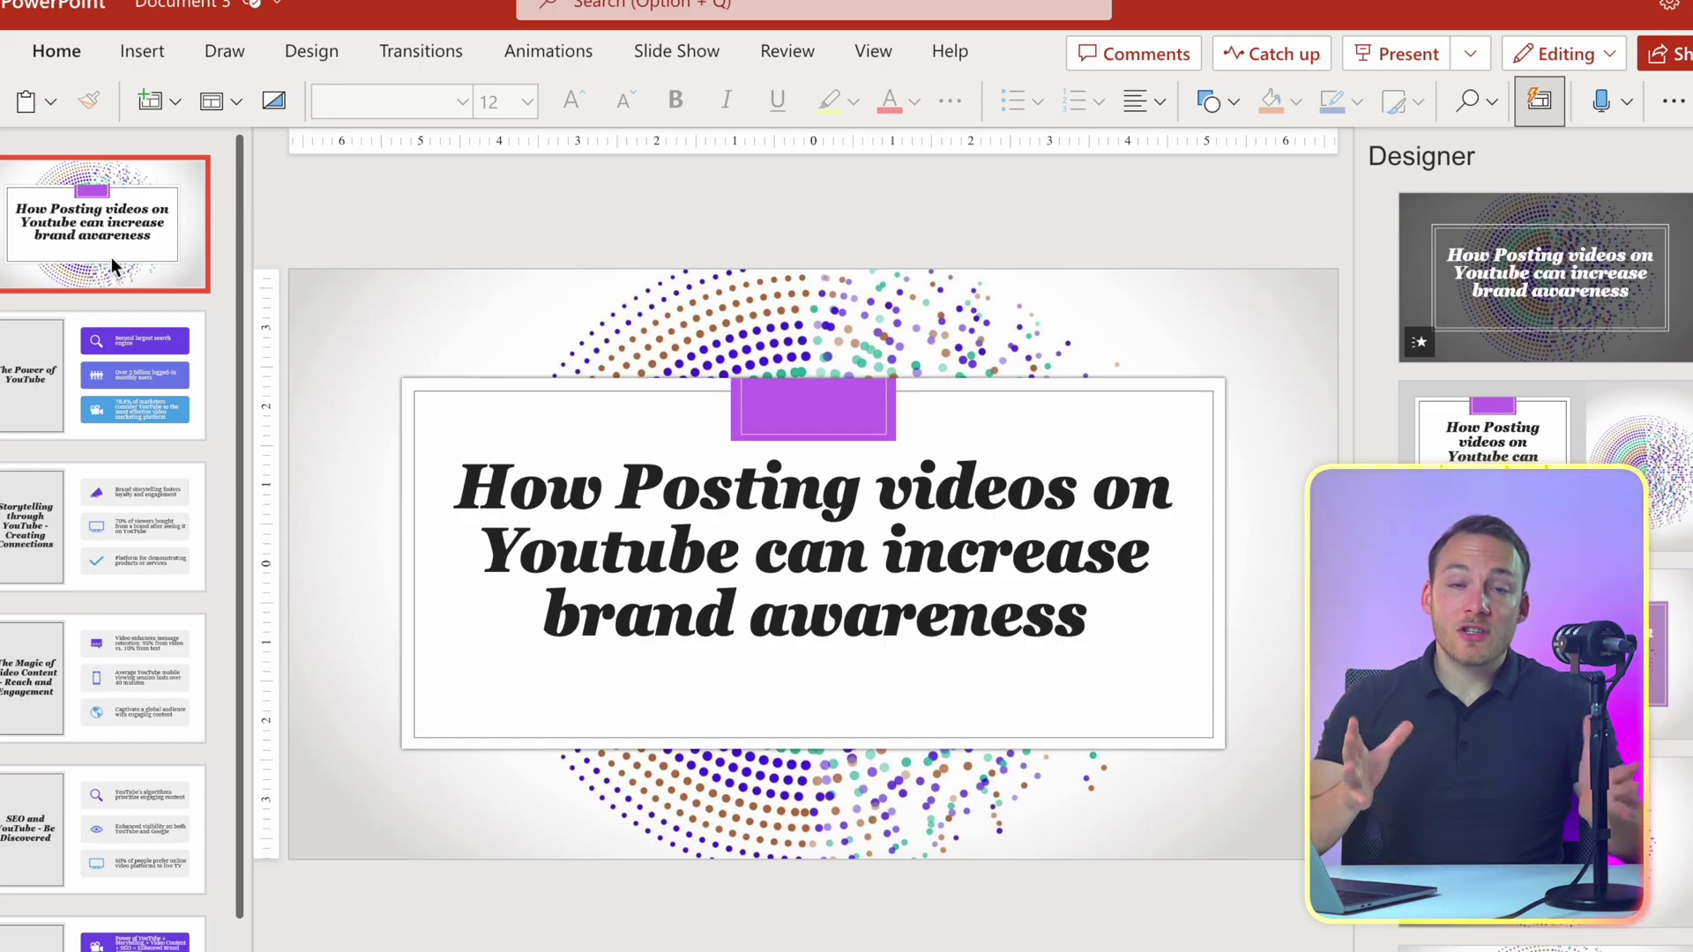